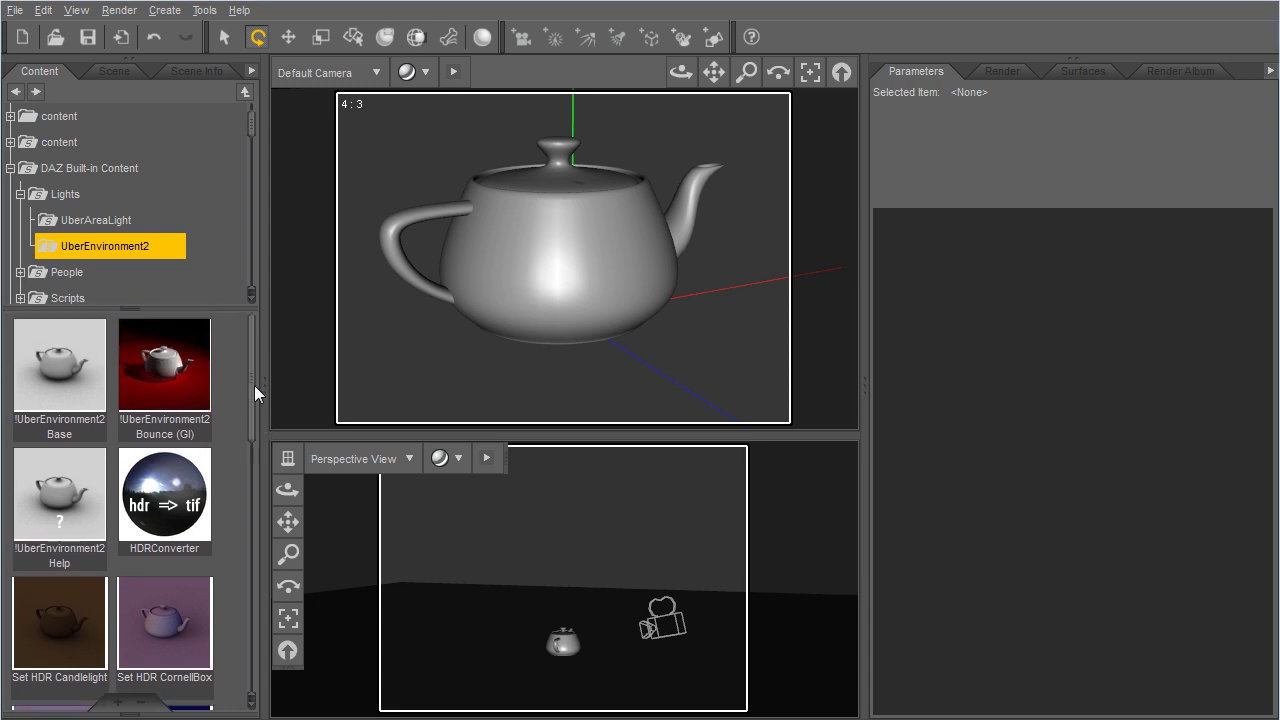
Open the UberEnvironment2 help page, return to DAZ Studio, and look through the HDR and quality presets in the UberEnvironment2 folder
{"action": "left_click", "coordinate": [75, 510]}
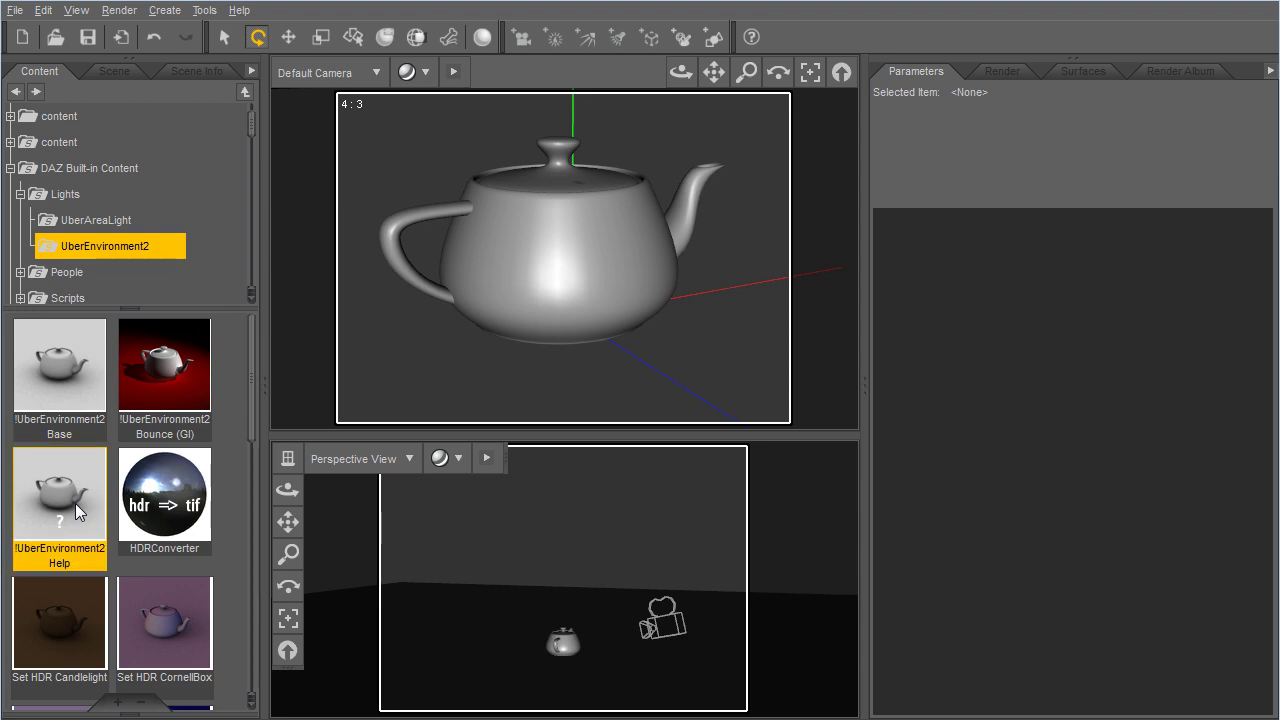
{"action": "double_click", "coordinate": [75, 503]}
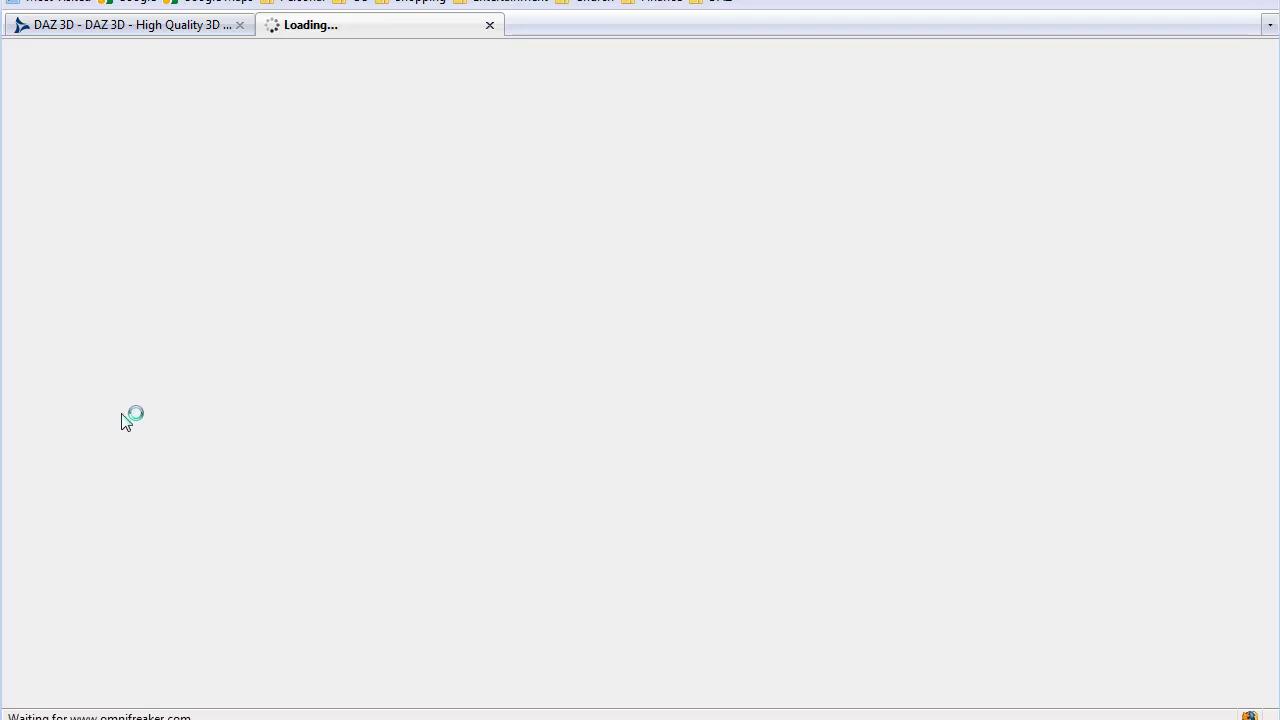
{"action": "key", "text": "alt+Tab"}
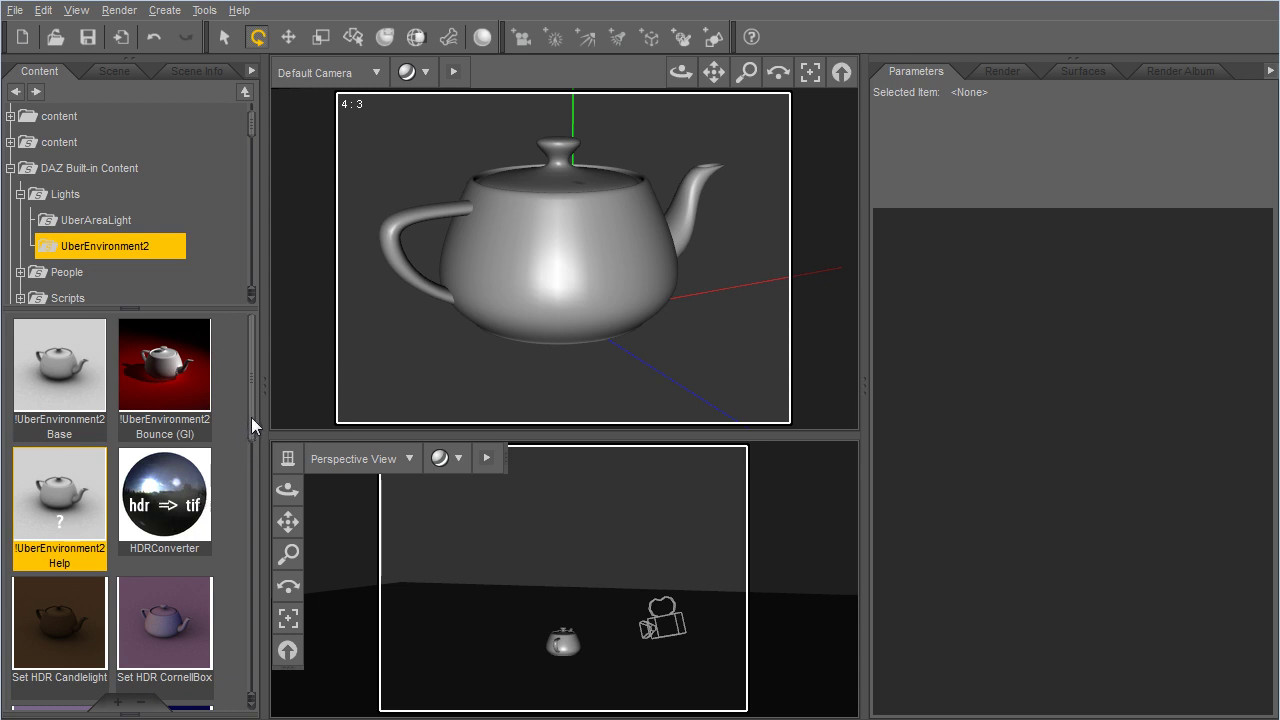
{"action": "left_click_drag", "start_coordinate": [251, 417], "coordinate": [247, 506]}
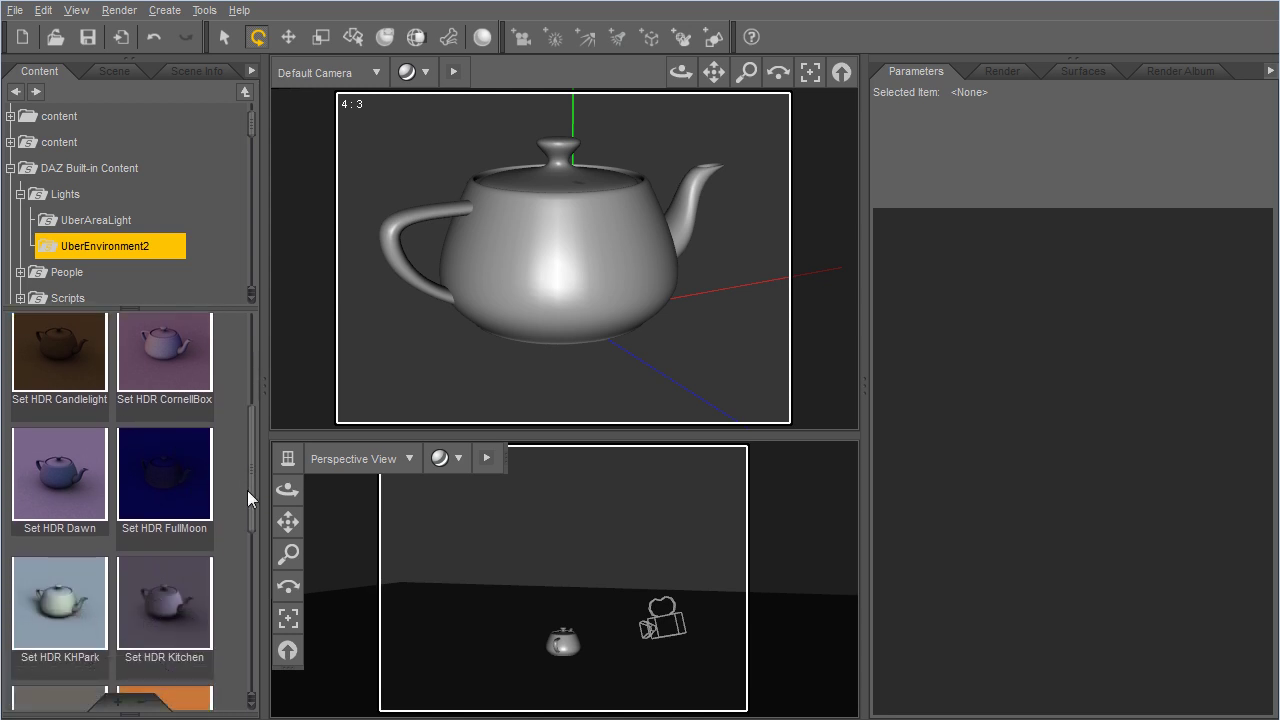
{"action": "left_click_drag", "start_coordinate": [252, 499], "coordinate": [251, 649]}
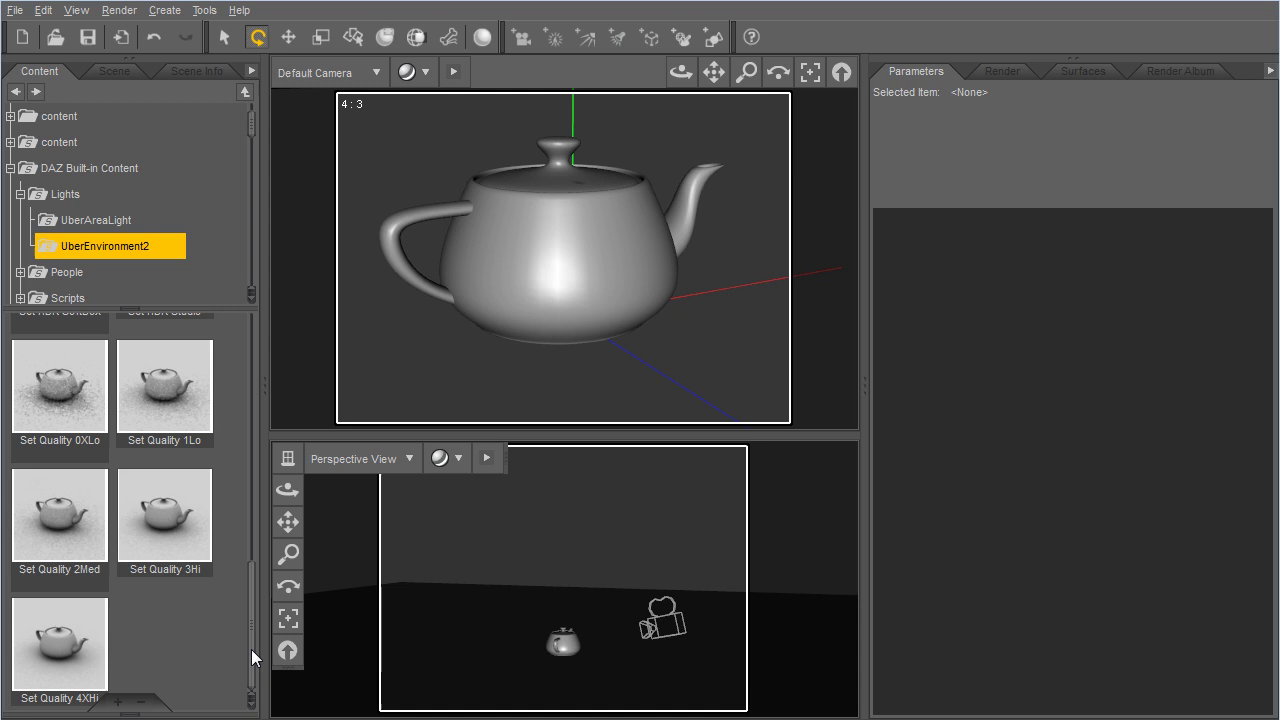
{"action": "left_click", "coordinate": [110, 72]}
{"action": "left_click", "coordinate": [39, 72]}
{"action": "left_click_drag", "start_coordinate": [251, 588], "coordinate": [250, 323]}
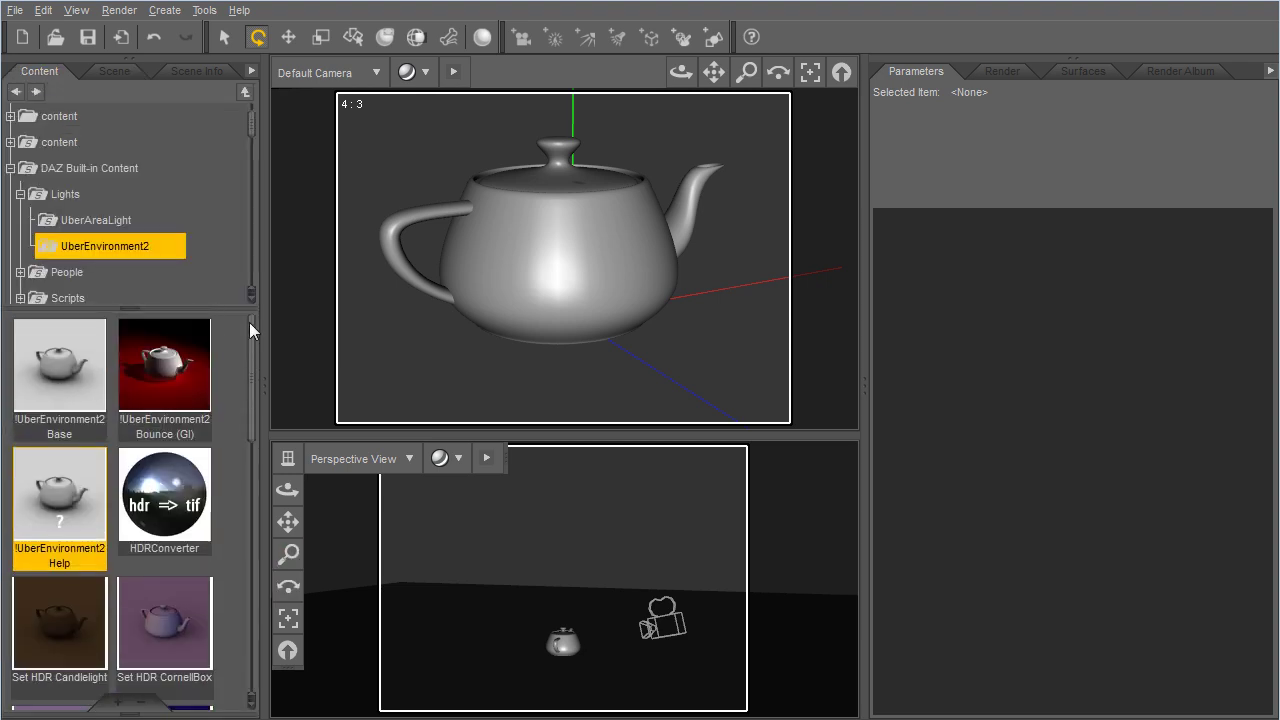
Load the UberEnvironment2 Base light into the scene and inspect its environment sphere around the teapot in the Perspective View
{"action": "double_click", "coordinate": [51, 383]}
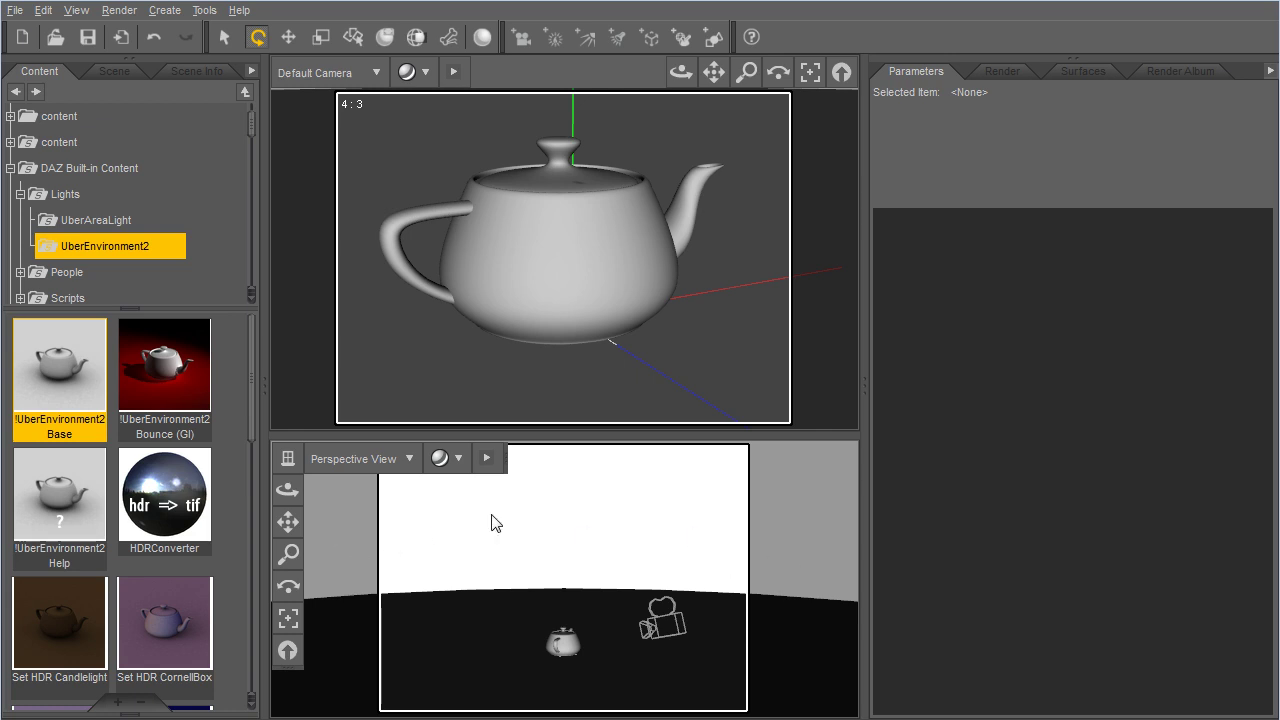
{"action": "scroll", "coordinate": [631, 530], "scroll_direction": "down", "scroll_amount": 5}
{"action": "scroll", "coordinate": [631, 530], "scroll_direction": "down", "scroll_amount": 5}
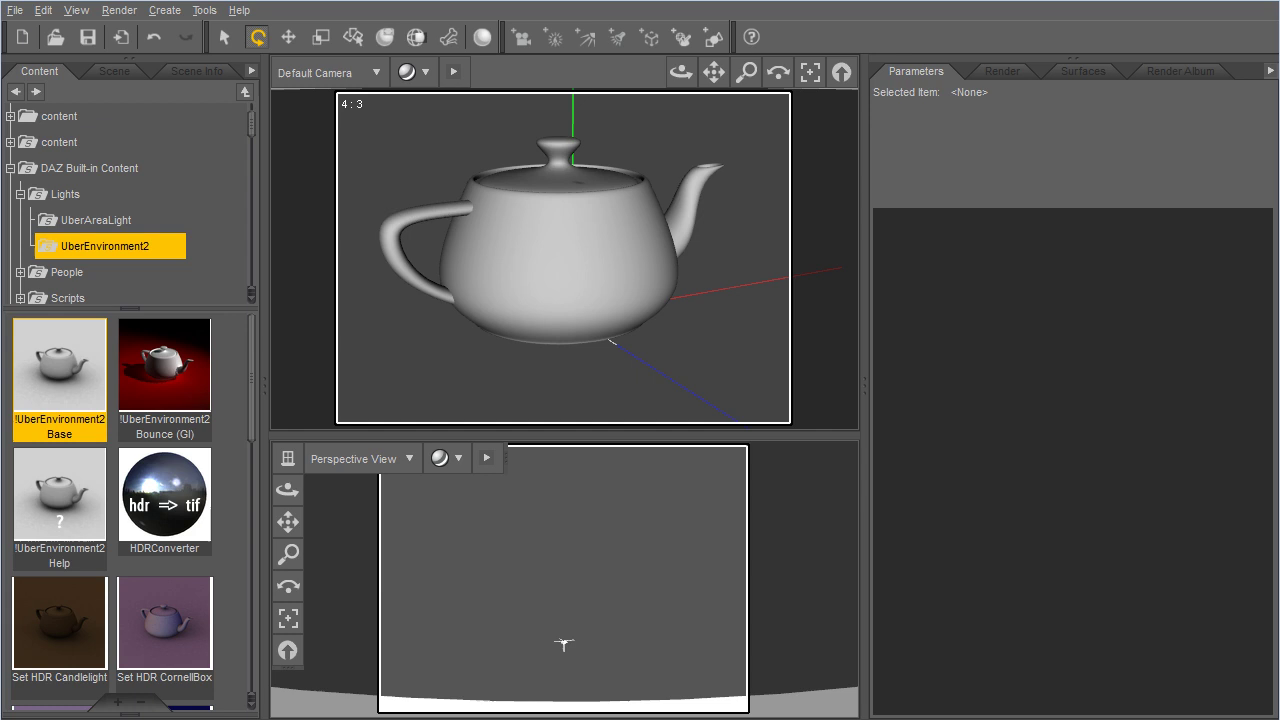
{"action": "scroll", "coordinate": [588, 565], "scroll_direction": "up", "scroll_amount": 5}
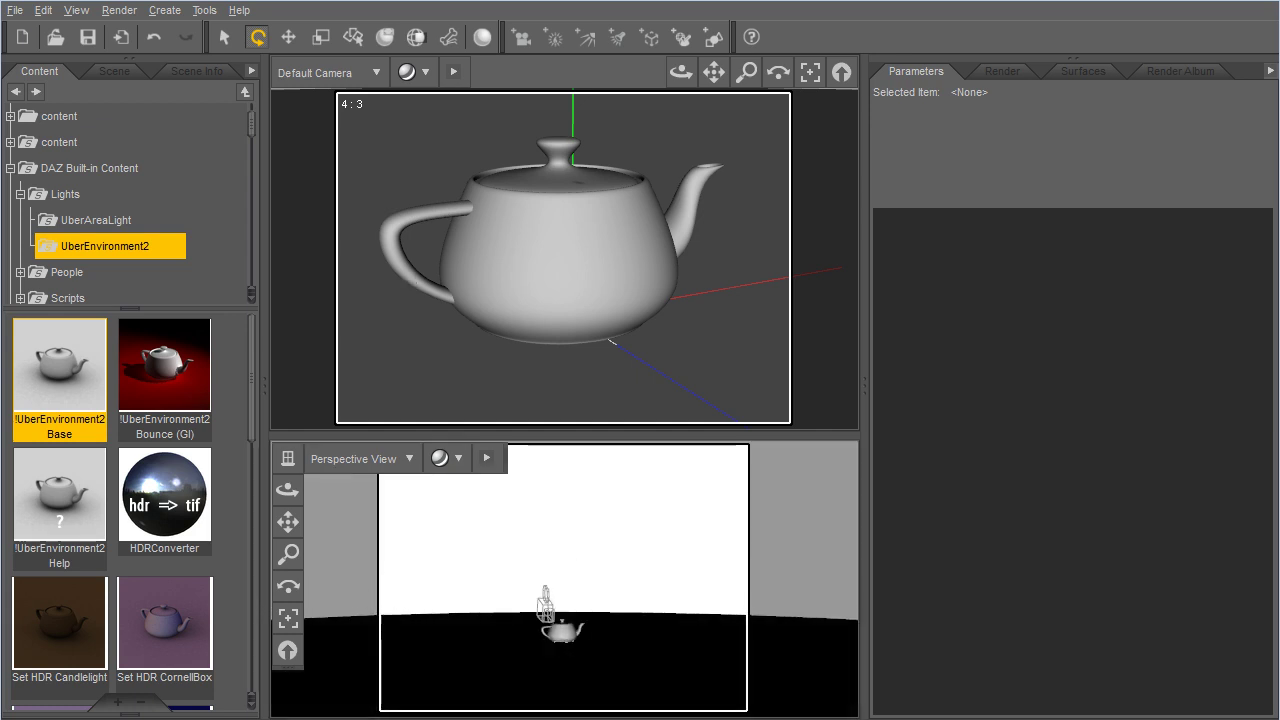
{"action": "scroll", "coordinate": [588, 565], "scroll_direction": "down", "scroll_amount": 3}
{"action": "scroll", "coordinate": [588, 565], "scroll_direction": "up", "scroll_amount": 3}
{"action": "scroll", "coordinate": [588, 565], "scroll_direction": "up", "scroll_amount": 2}
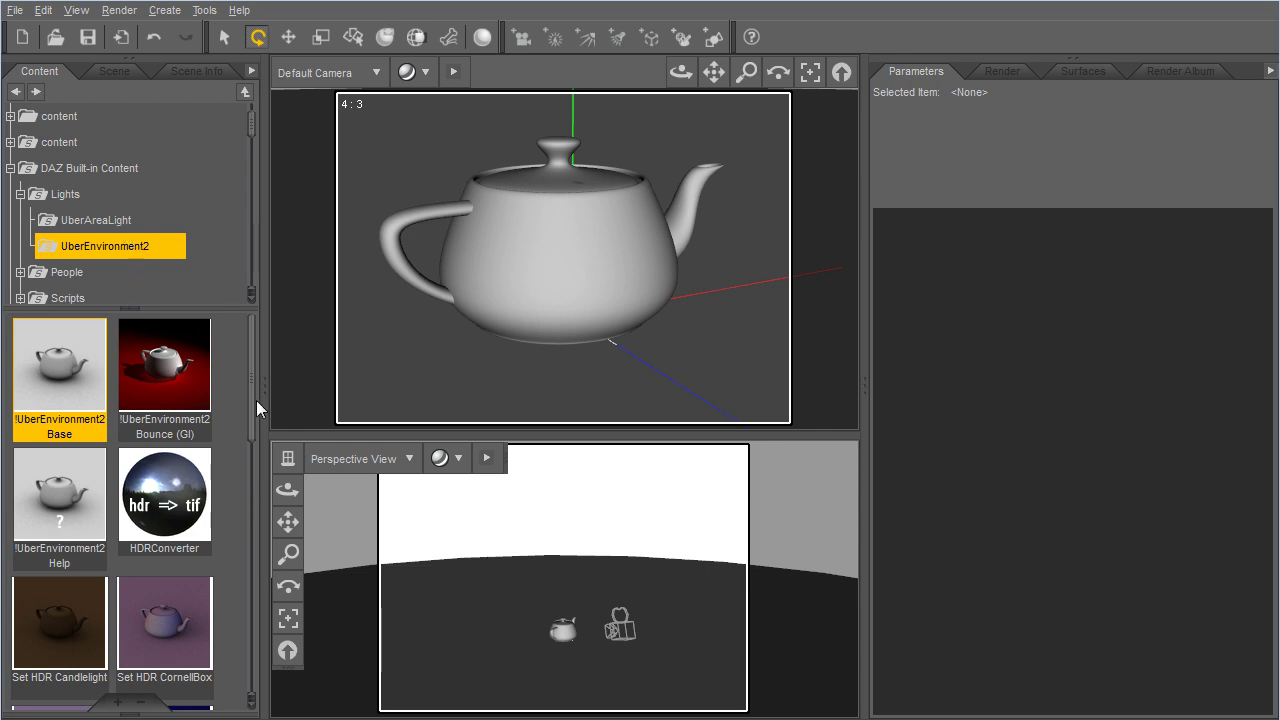
Select the UberEnvironment2 light in the scene and apply the Set HDR KHPark preset to it
{"action": "left_click", "coordinate": [115, 70]}
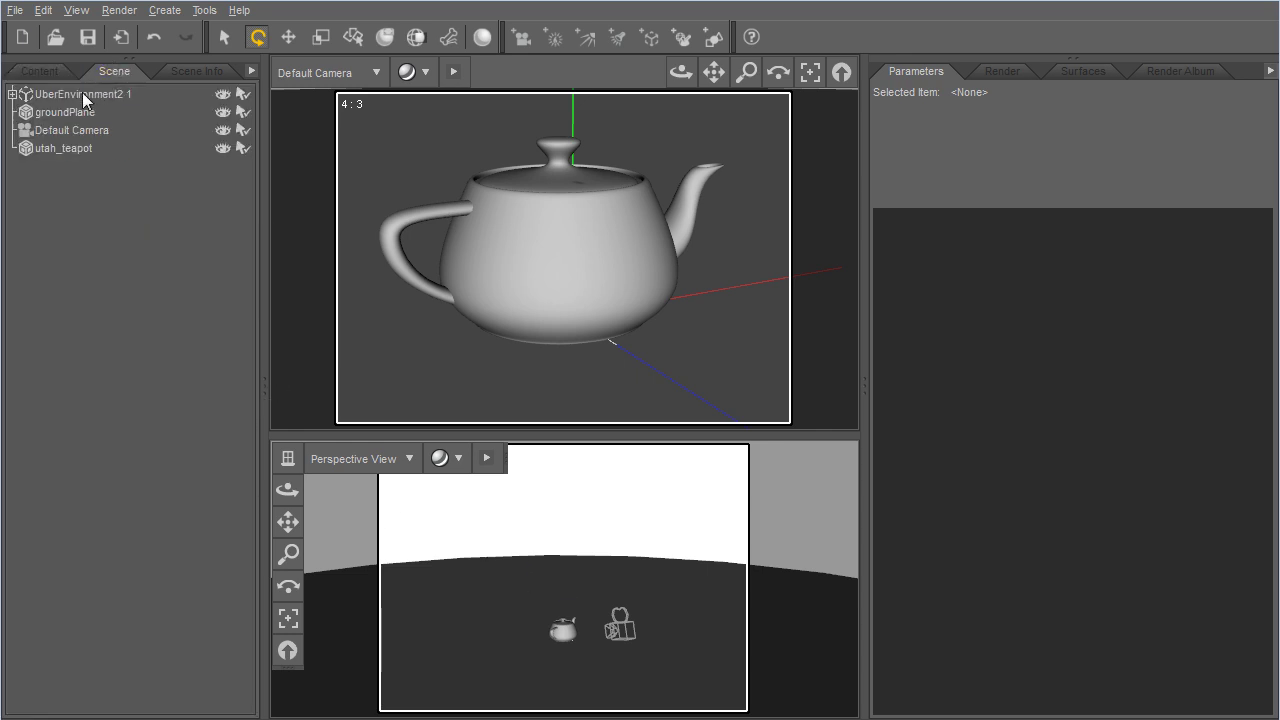
{"action": "left_click", "coordinate": [82, 93]}
{"action": "left_click", "coordinate": [45, 72]}
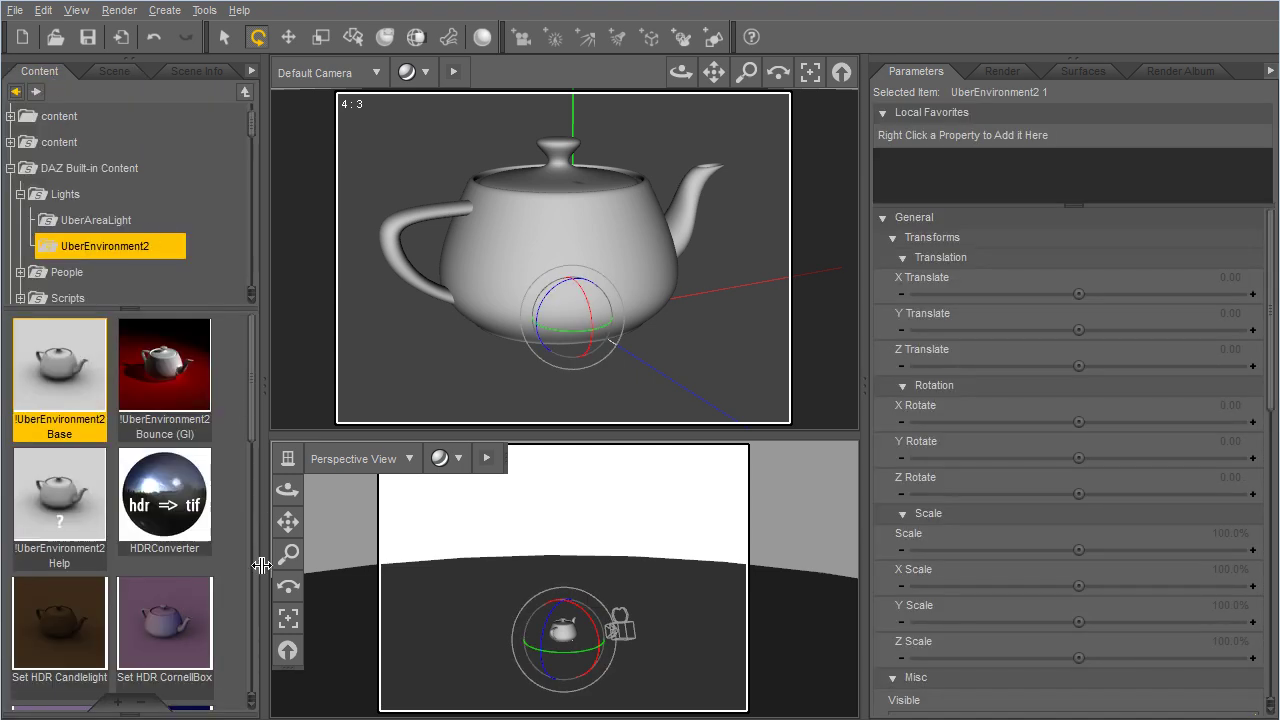
{"action": "left_click_drag", "start_coordinate": [254, 416], "coordinate": [246, 542]}
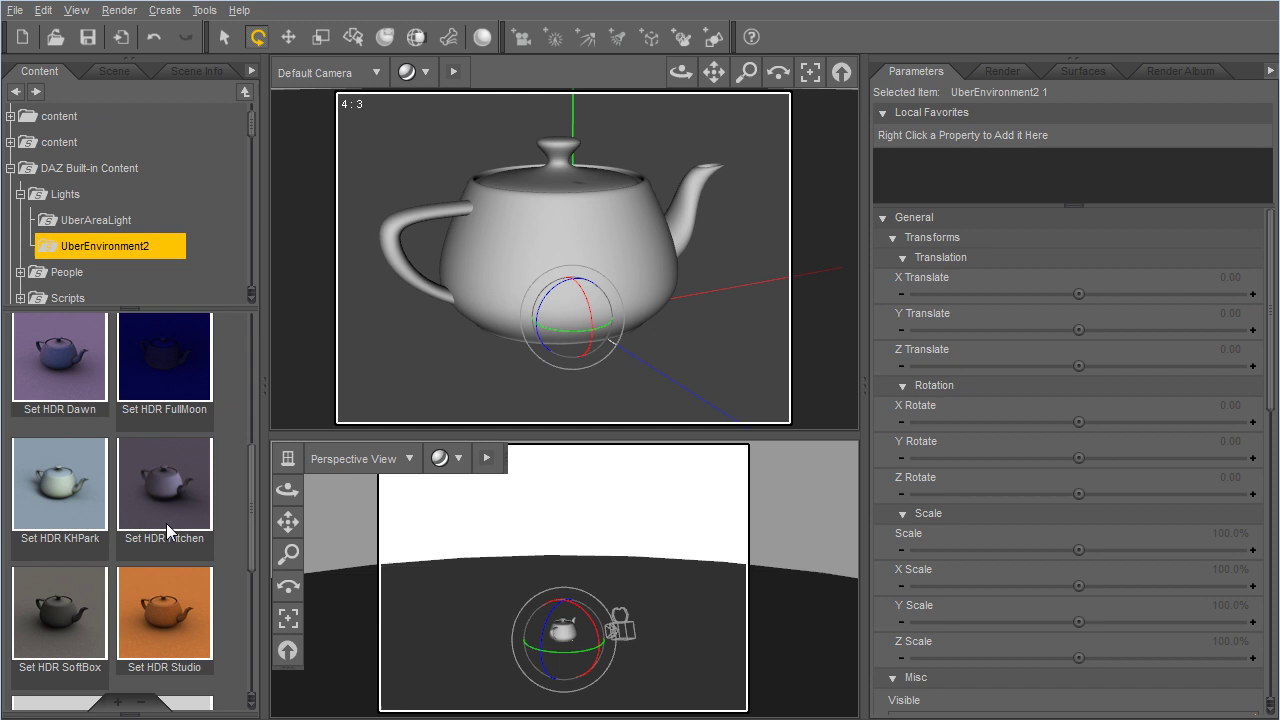
{"action": "double_click", "coordinate": [48, 505]}
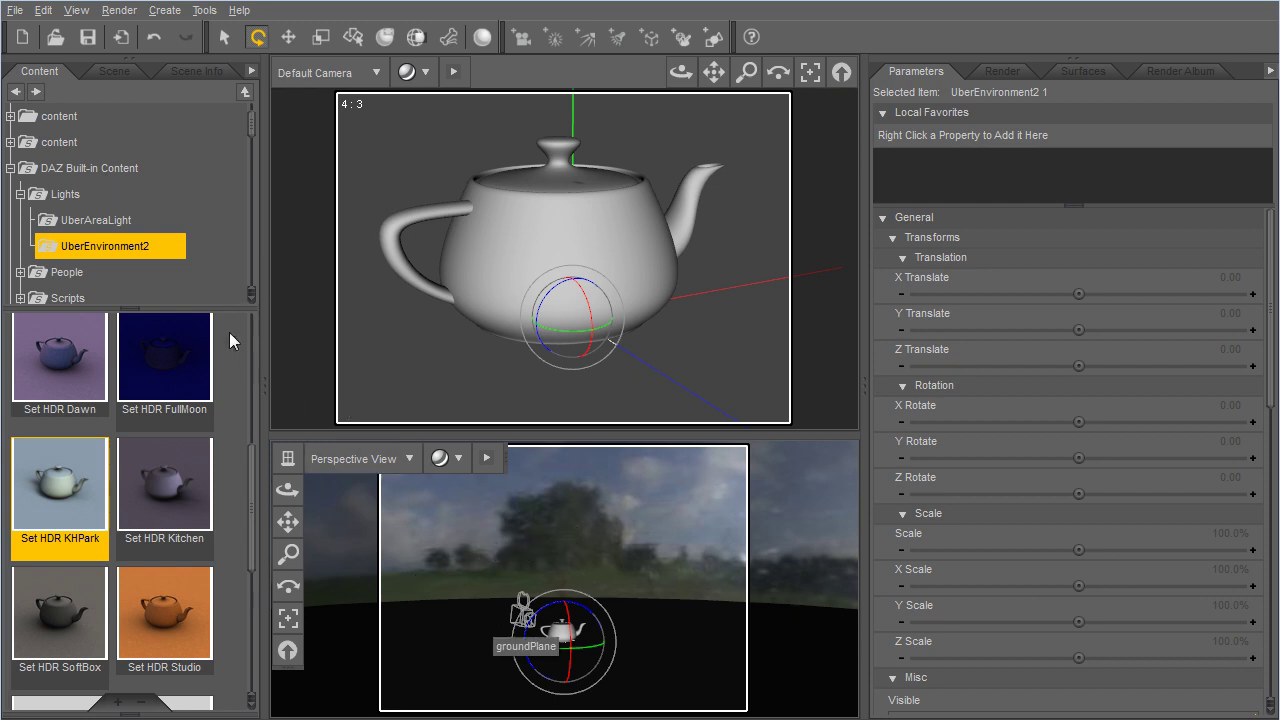
Set the overall Scale of the UberEnvironment2 light to 1%
{"action": "left_click", "coordinate": [103, 74]}
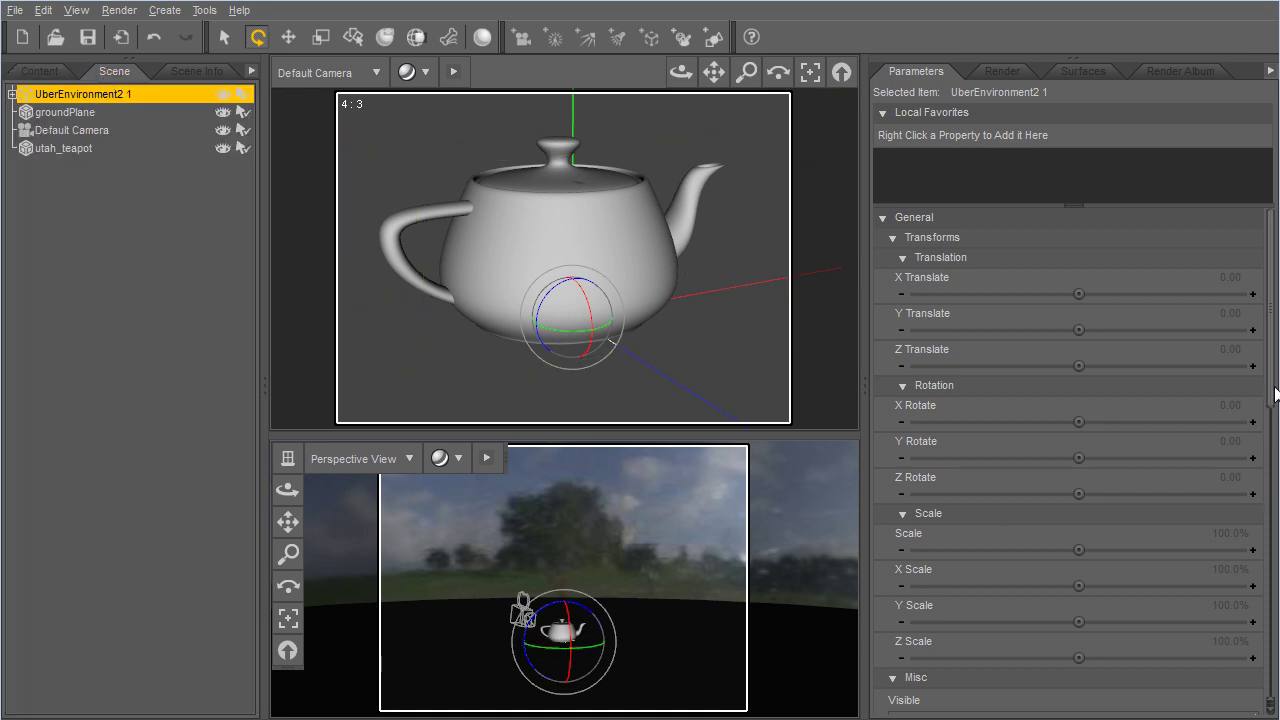
{"action": "left_click_drag", "start_coordinate": [1276, 390], "coordinate": [1275, 440]}
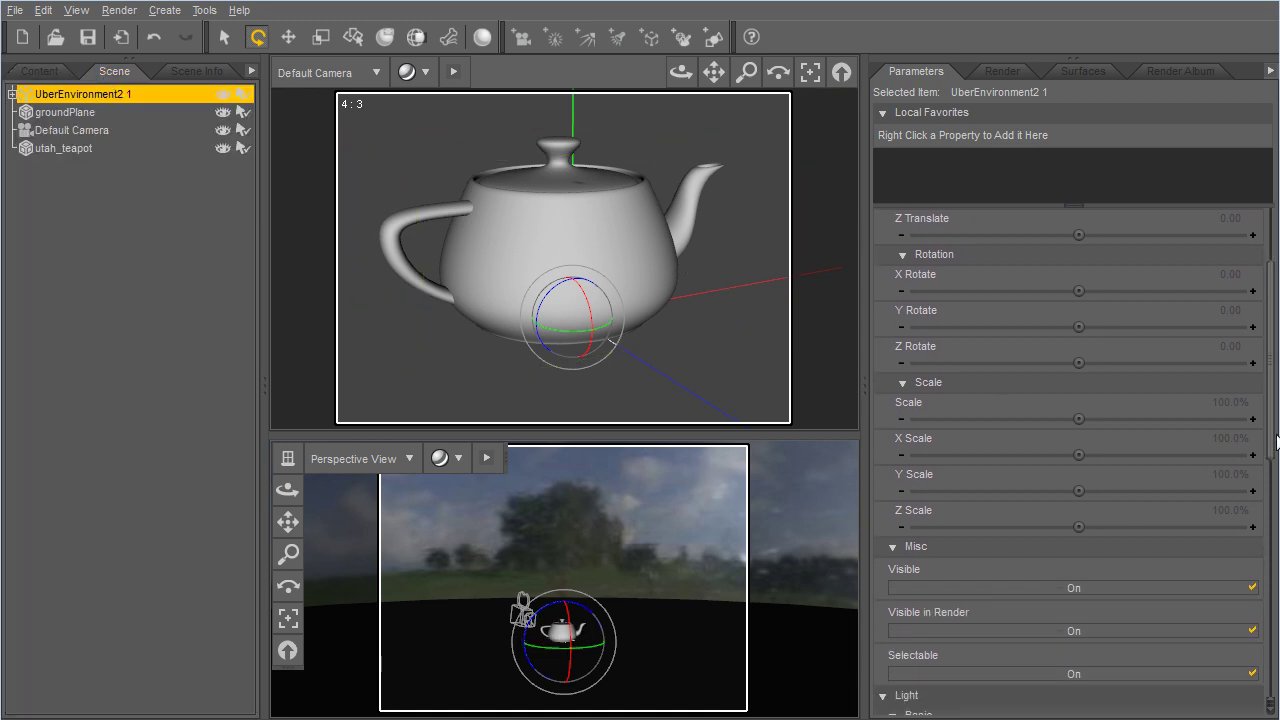
{"action": "left_click", "coordinate": [1226, 404]}
{"action": "type", "text": "1"}
{"action": "key", "text": "Return"}
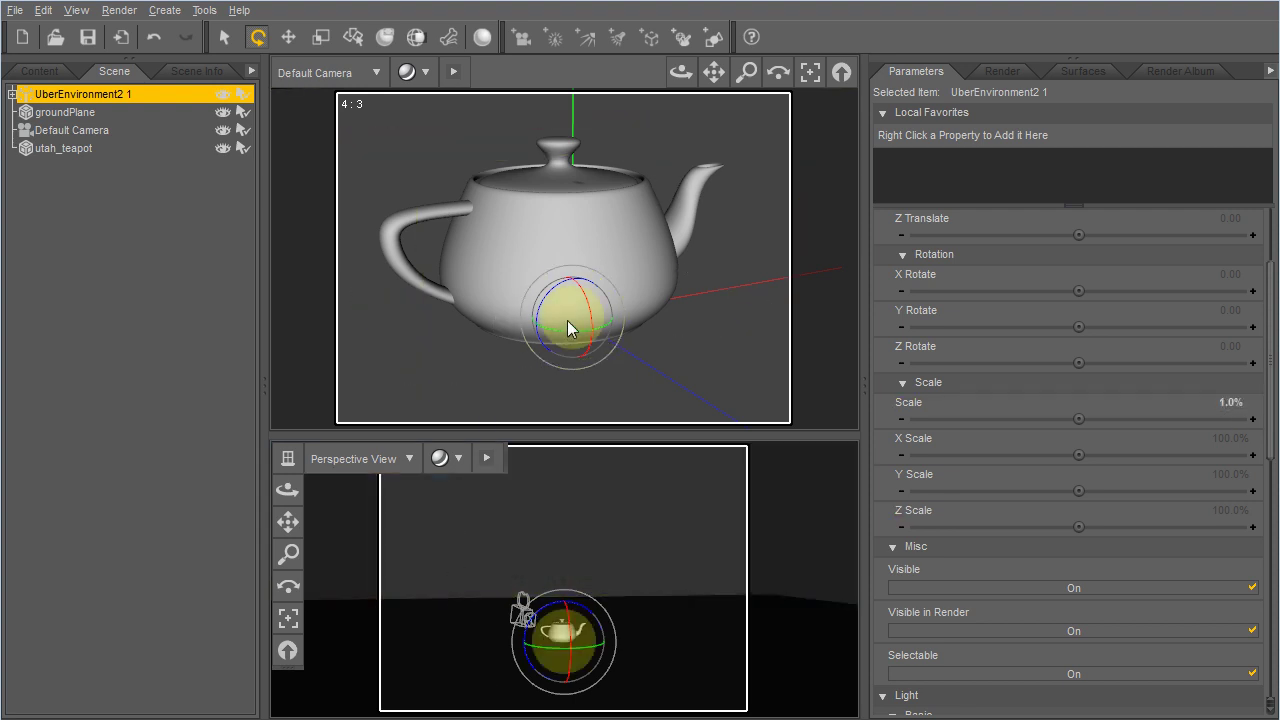
Move the small environment sphere up and forward, in front of the teapot's spout, to a Z Translate of about 35
{"action": "key", "text": "ctrl+alt+t"}
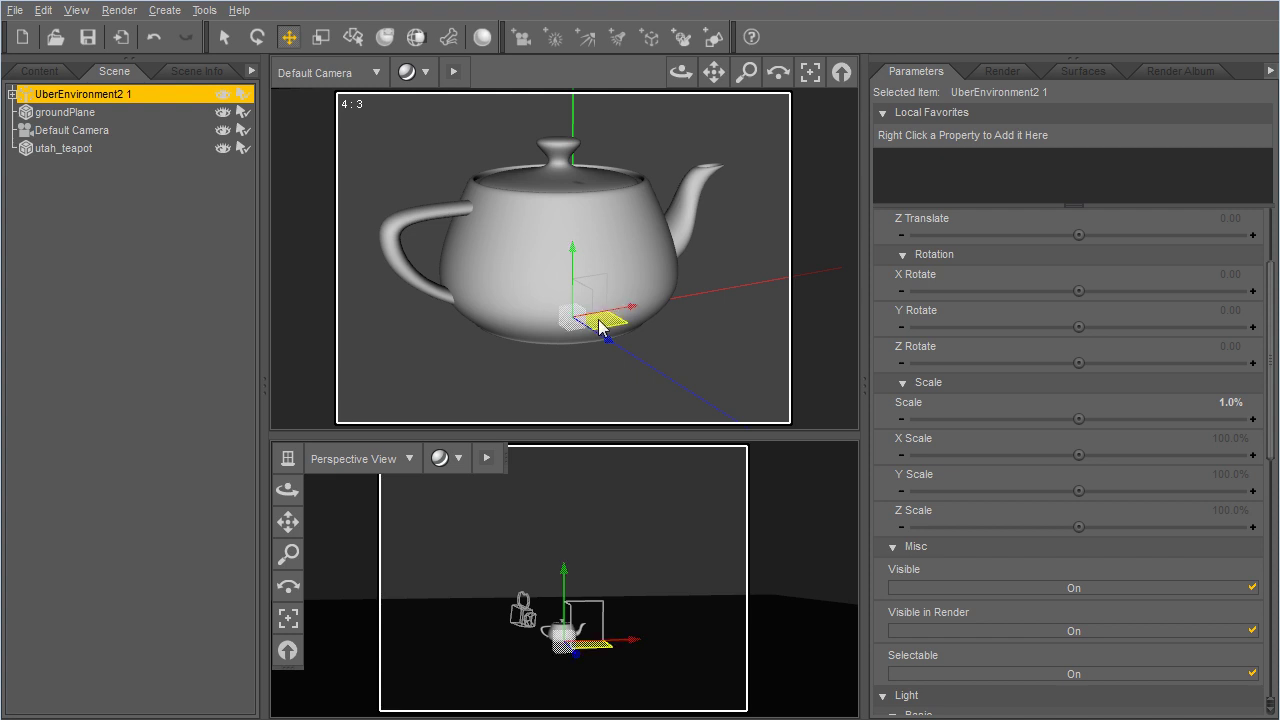
{"action": "left_click_drag", "start_coordinate": [600, 321], "coordinate": [686, 190]}
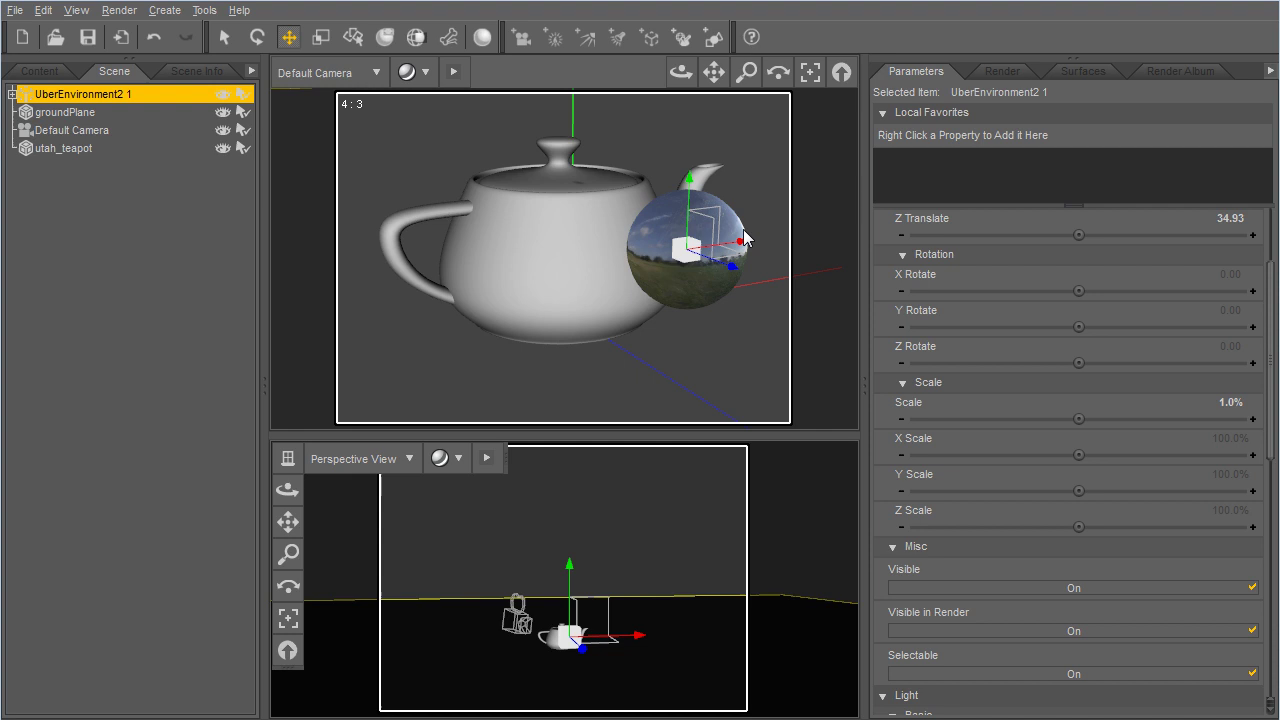
{"action": "left_click", "coordinate": [452, 201]}
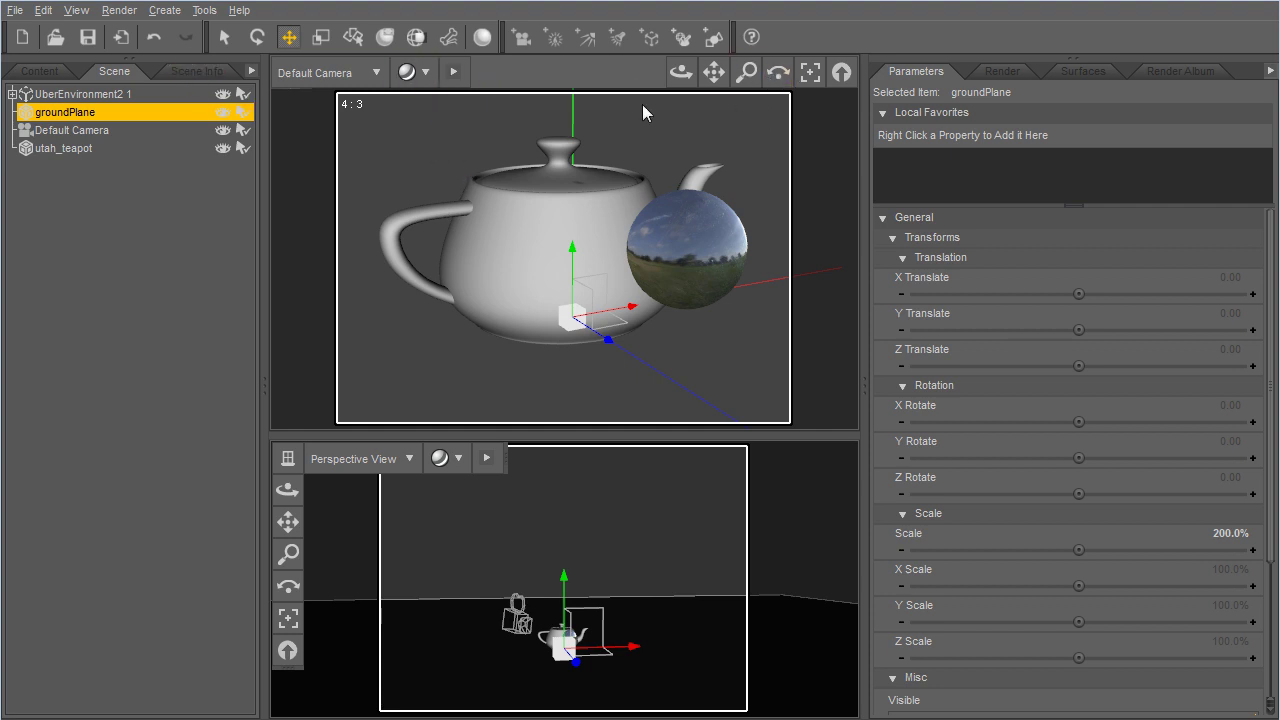
Render a test image of the teapot with RenderThrottle Lo
{"action": "left_click", "coordinate": [134, 20]}
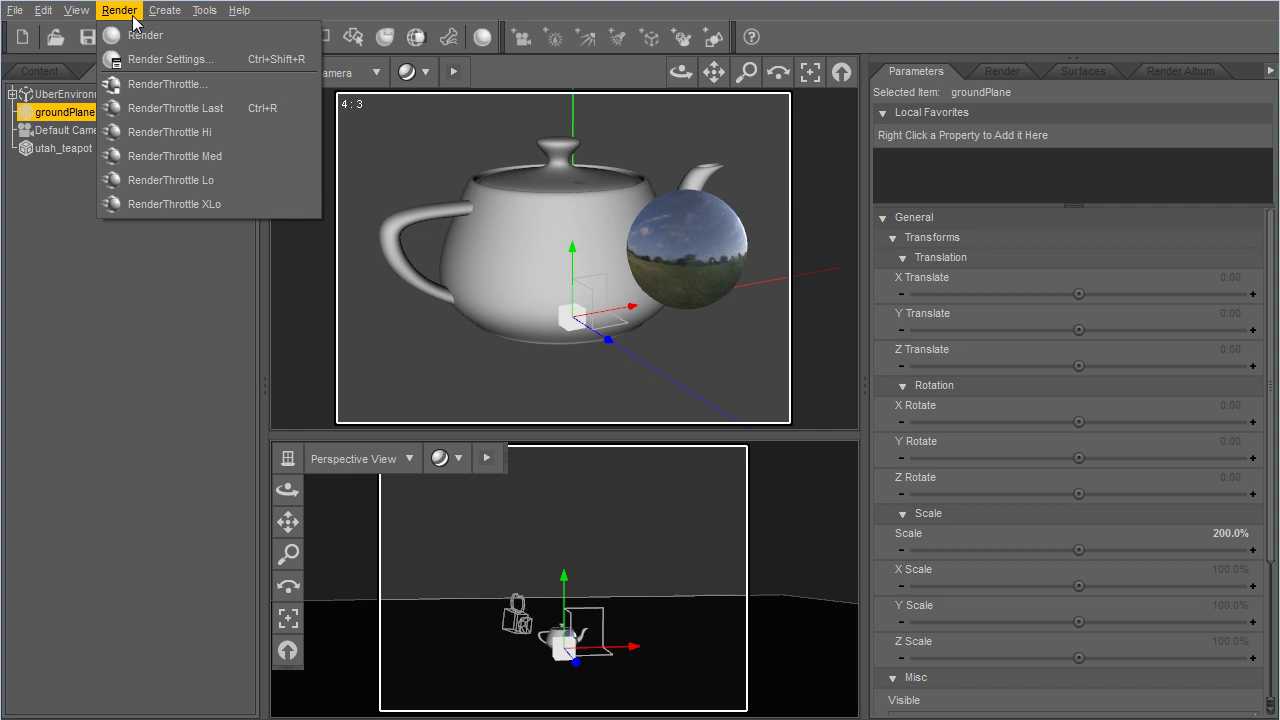
{"action": "left_click", "coordinate": [172, 180]}
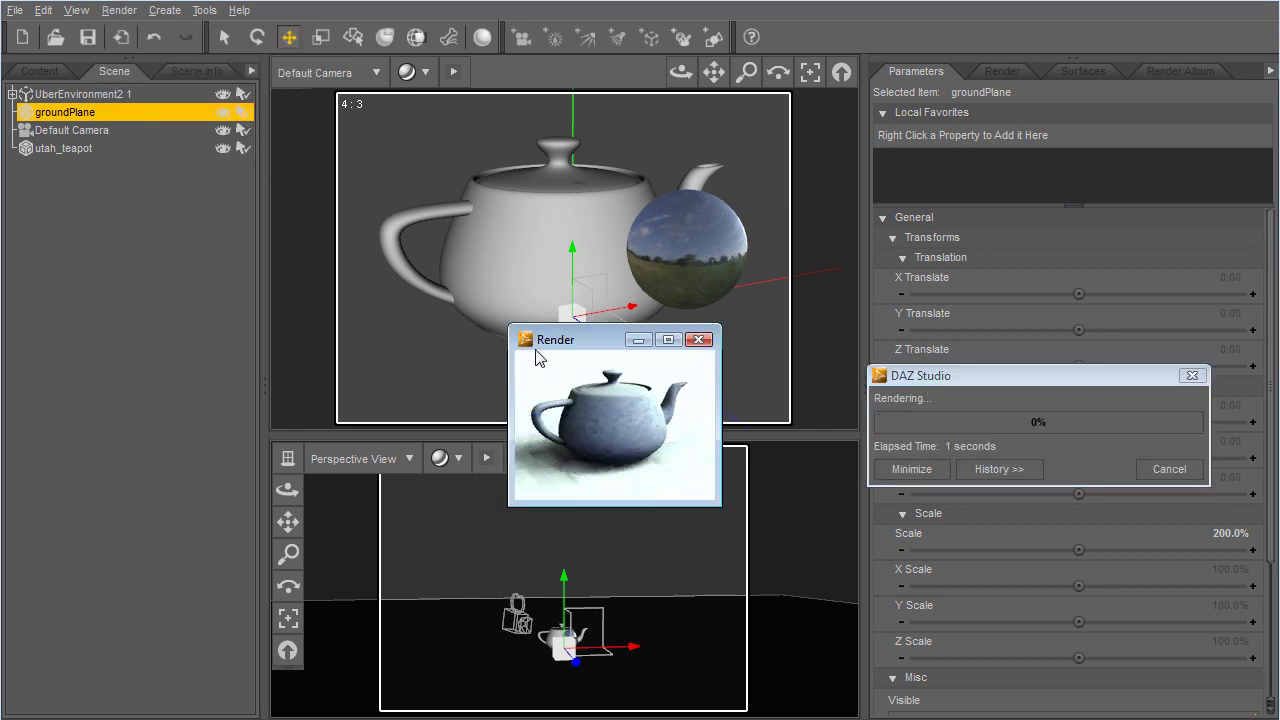
Set the light Intensity of UberEnvironment2 to 70%
{"action": "left_click", "coordinate": [1273, 540]}
{"action": "scroll", "coordinate": [1266, 400], "scroll_direction": "down", "scroll_amount": 4}
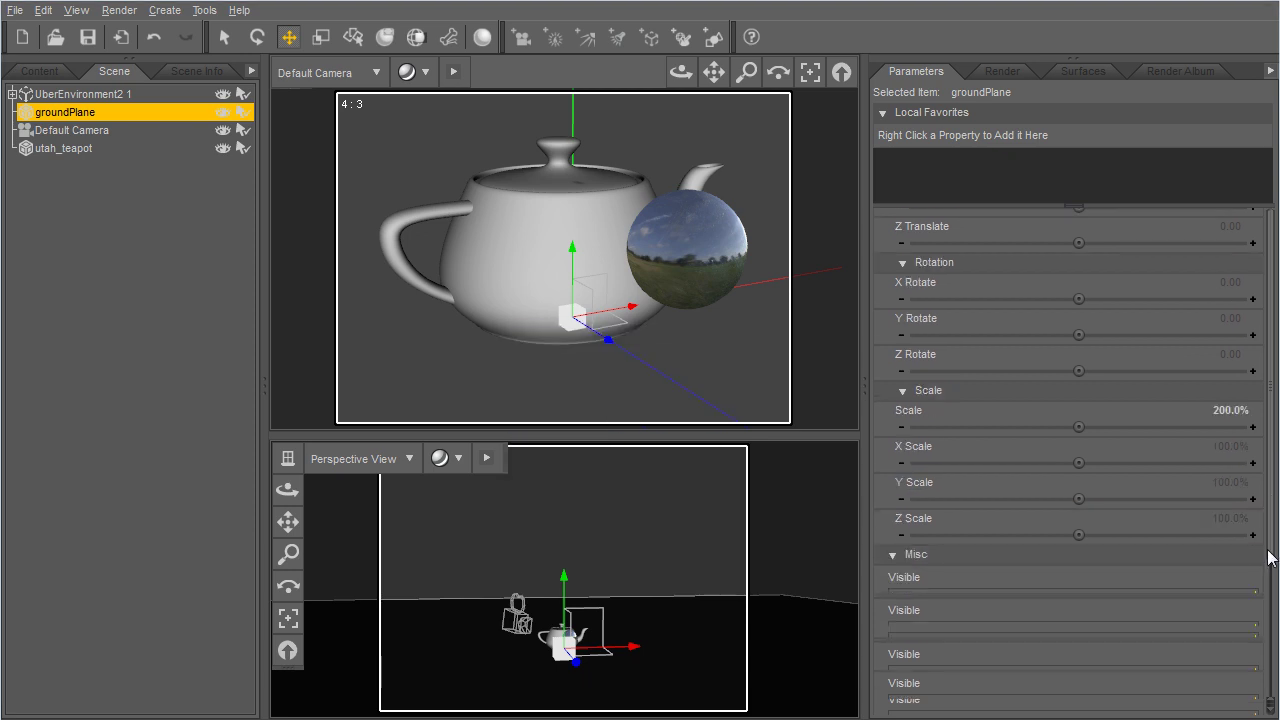
{"action": "scroll", "coordinate": [1266, 623], "scroll_direction": "up", "scroll_amount": 4}
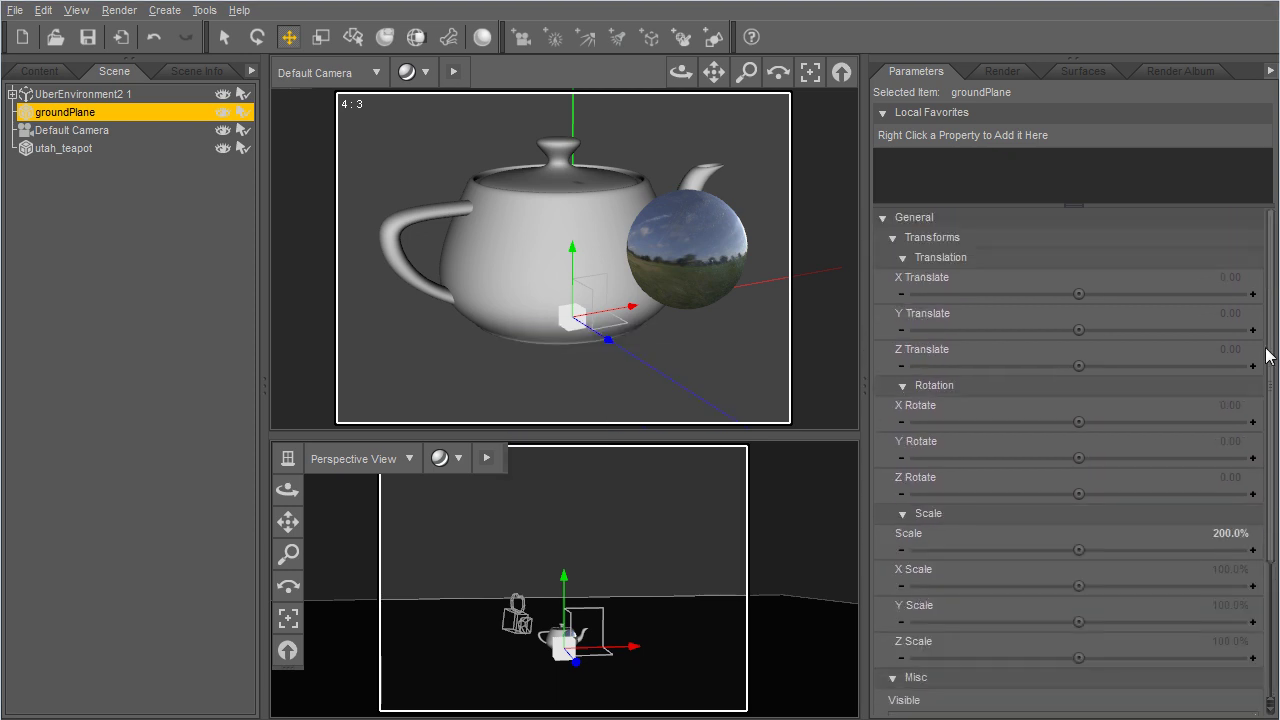
{"action": "left_click", "coordinate": [117, 95]}
{"action": "scroll", "coordinate": [1095, 406], "scroll_direction": "down", "scroll_amount": 3}
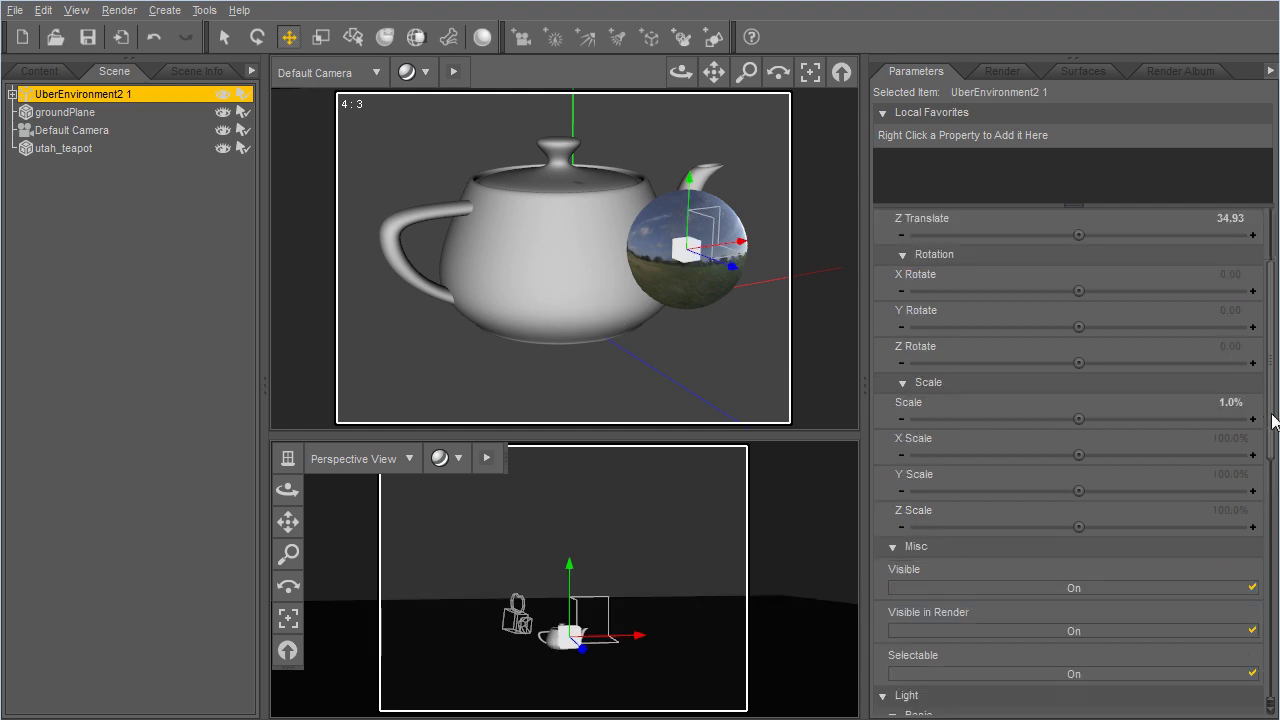
{"action": "mouse_move", "coordinate": [1273, 421]}
{"action": "left_mouse_down"}
{"action": "mouse_move", "coordinate": [1266, 306]}
{"action": "mouse_move", "coordinate": [1246, 604]}
{"action": "left_mouse_up"}
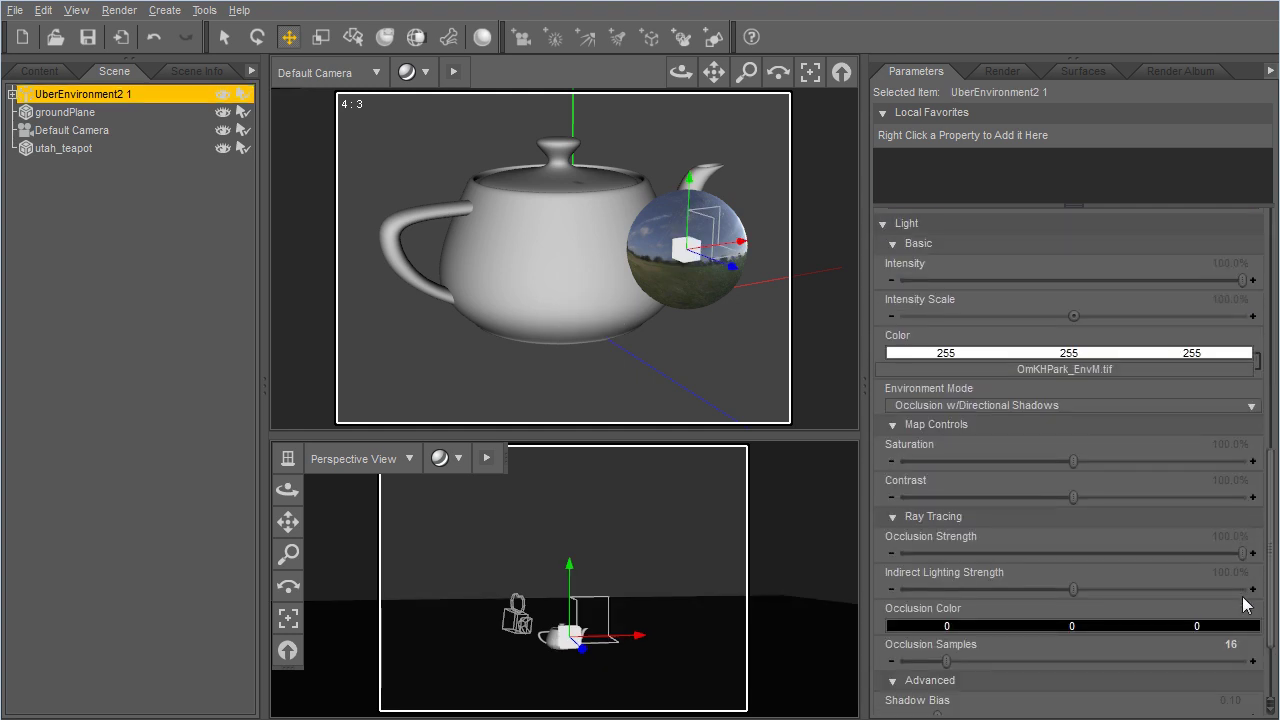
{"action": "left_click", "coordinate": [1218, 265]}
{"action": "type", "text": "70"}
{"action": "key", "text": "Return"}
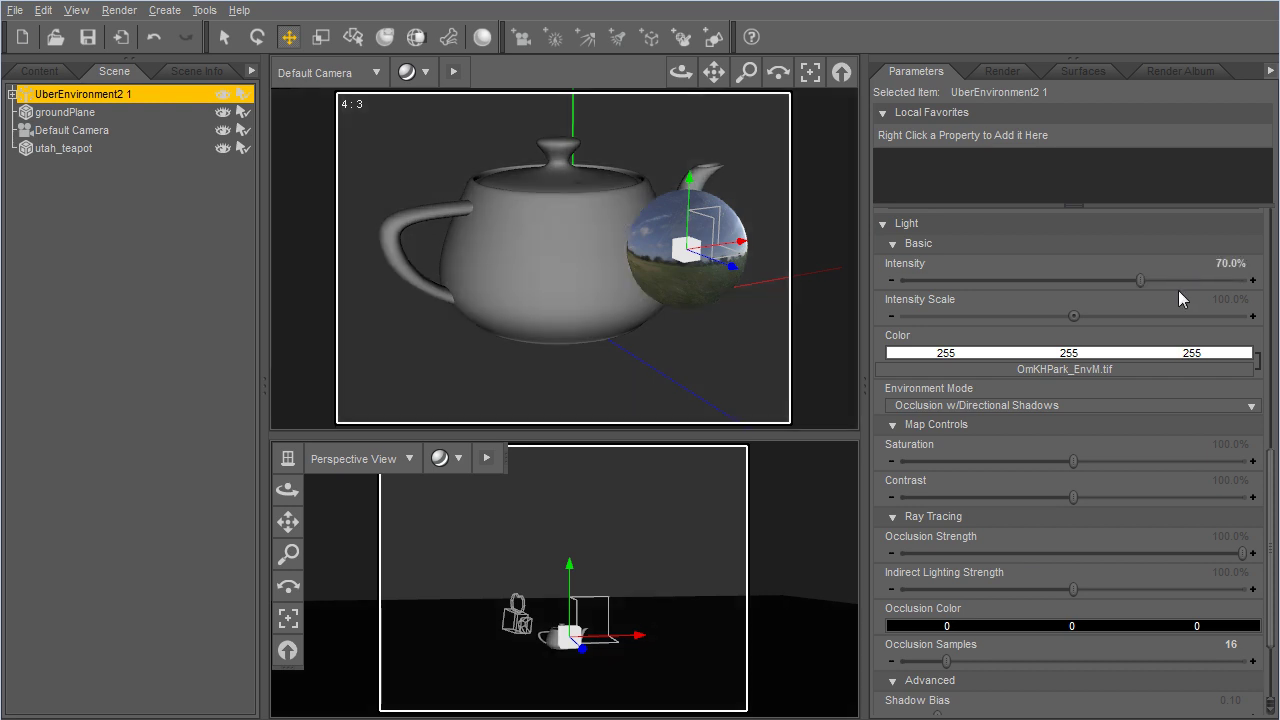
Close the previous test render and render the teapot again with the last RenderThrottle setting
{"action": "key", "text": "alt+Tab"}
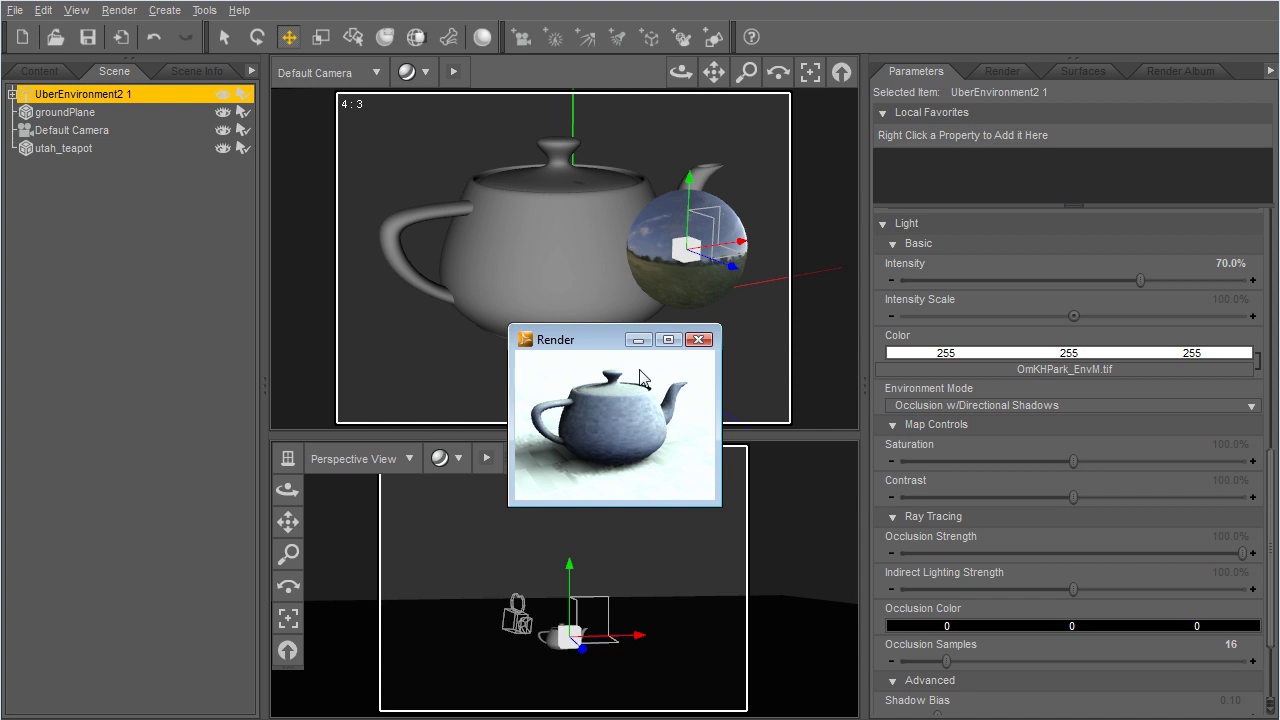
{"action": "left_click", "coordinate": [710, 341]}
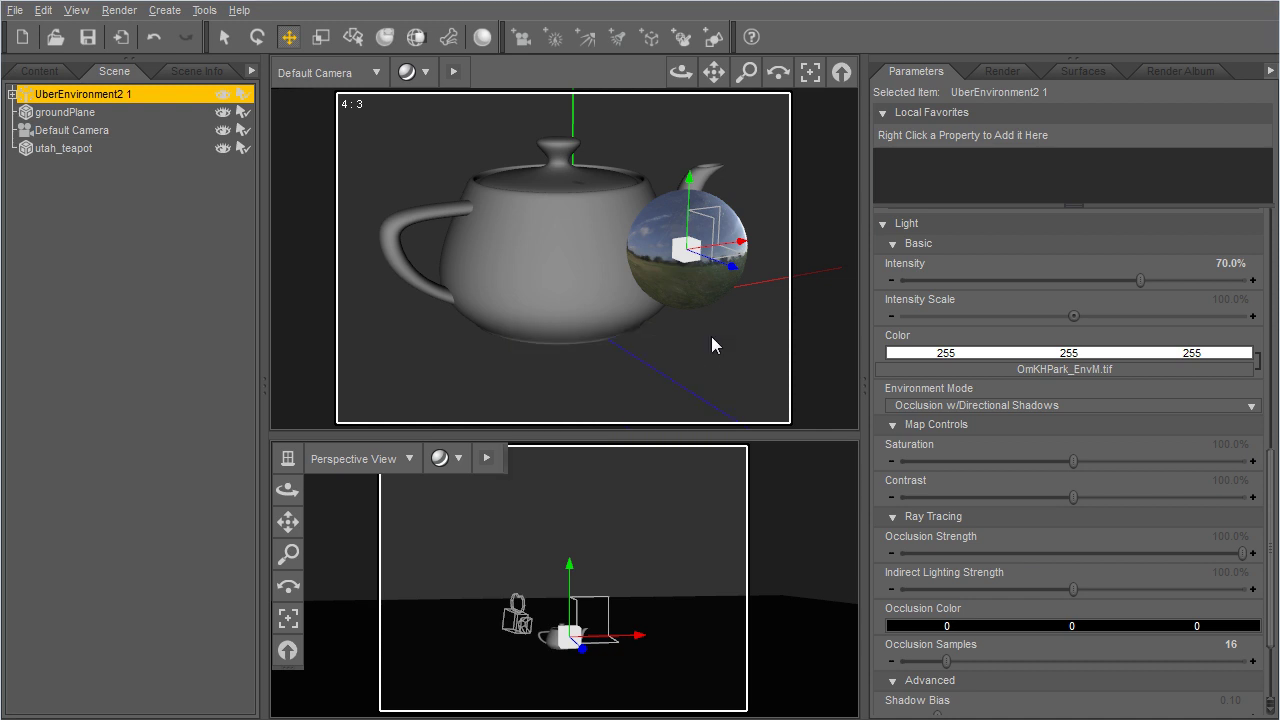
{"action": "key", "text": "ctrl+r"}
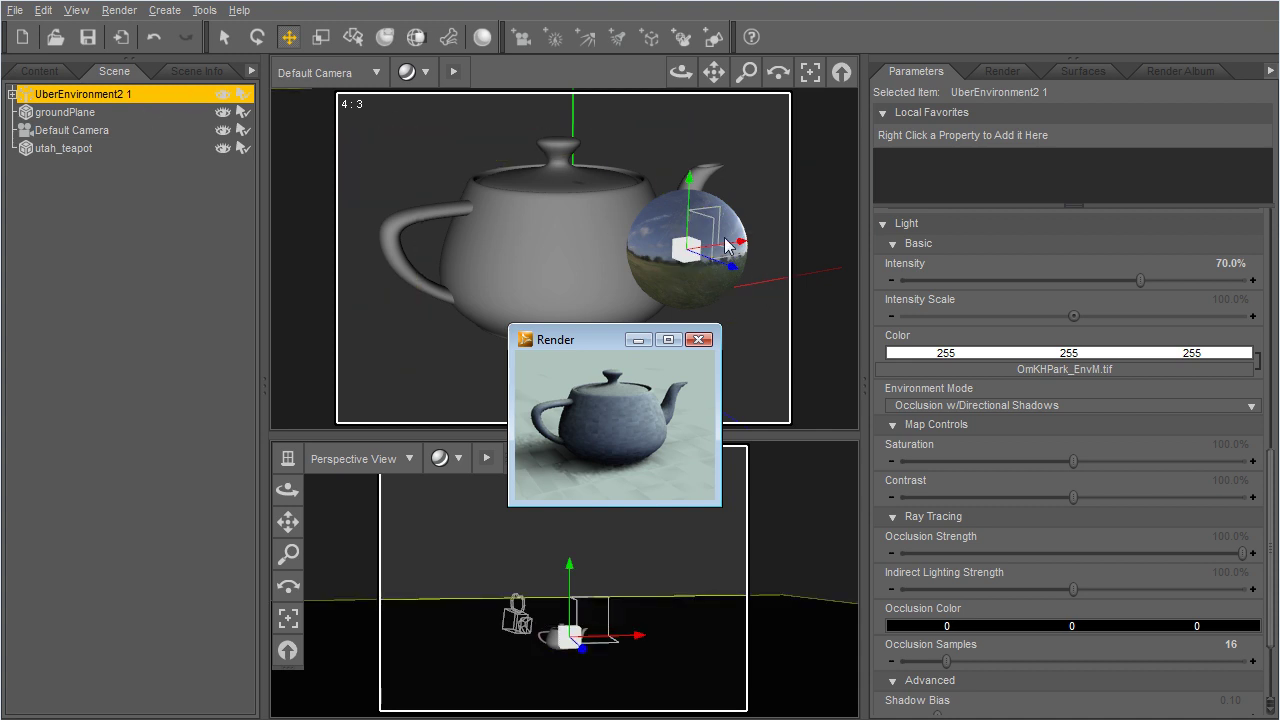
Rotate the environment sphere about its Y axis until the bright part of the sky faces the camera
{"action": "key", "text": "ctrl+shift+r"}
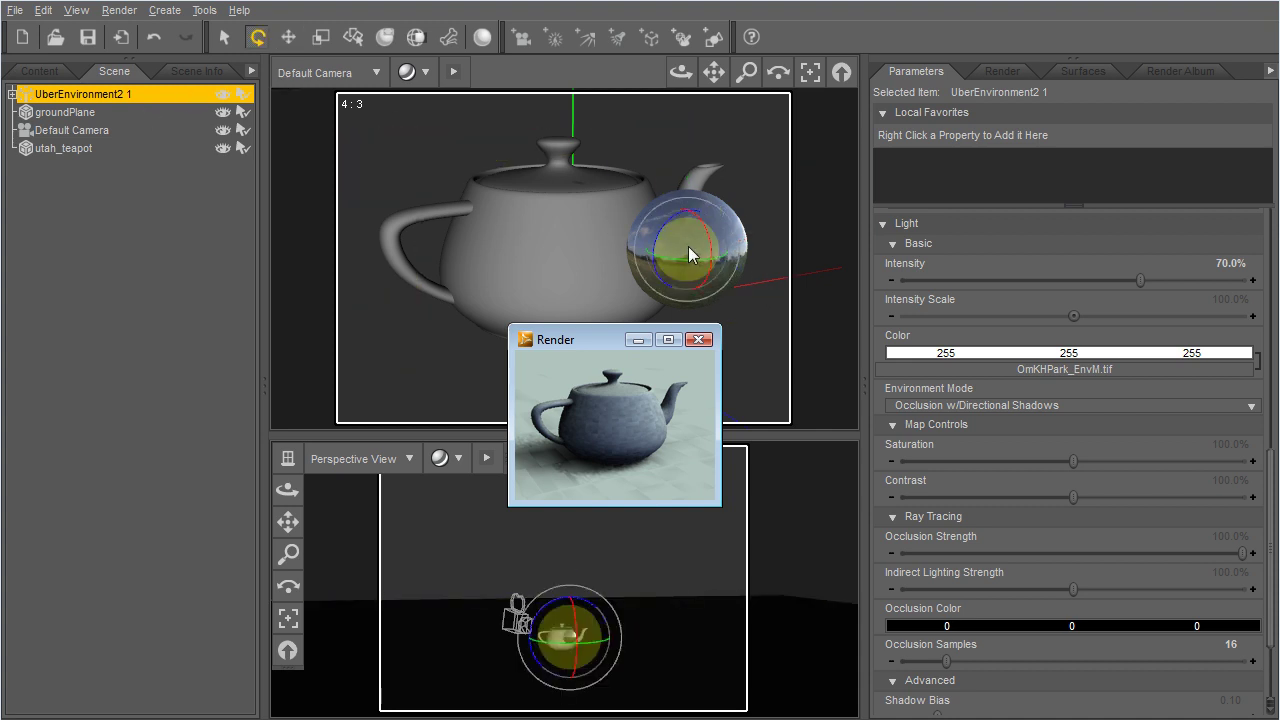
{"action": "left_click", "coordinate": [689, 258]}
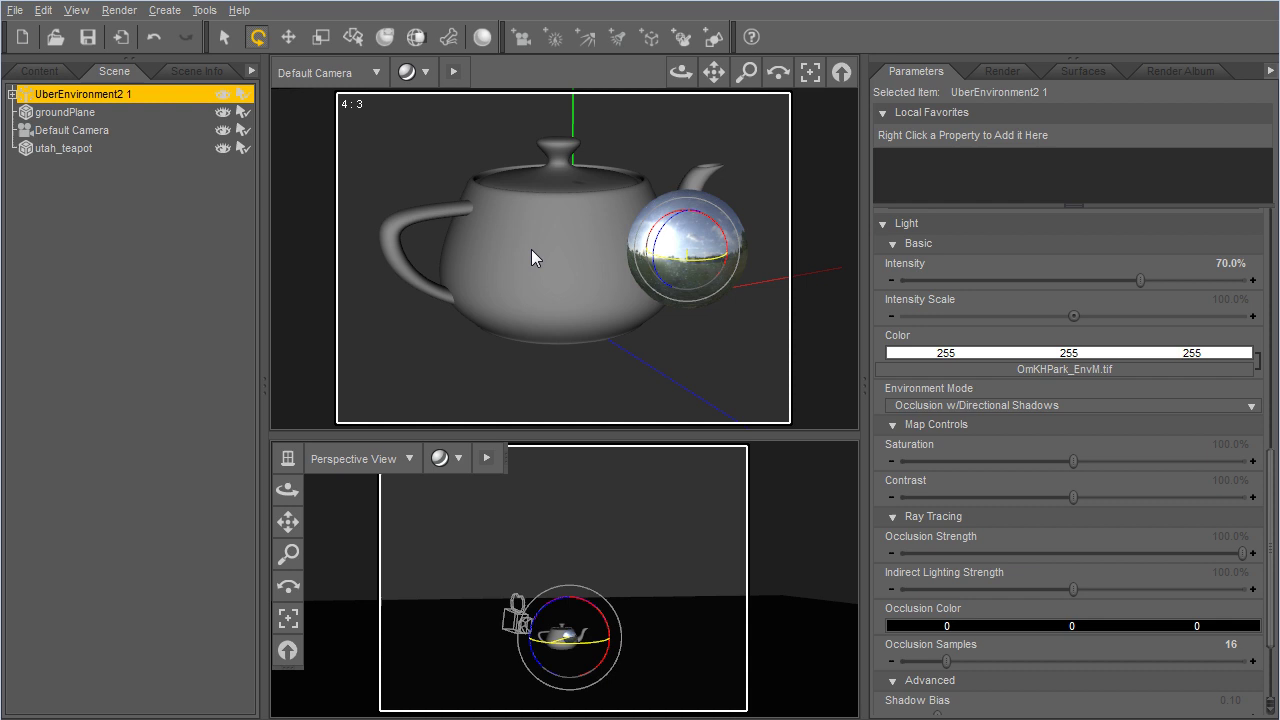
{"action": "left_click_drag", "start_coordinate": [531, 249], "coordinate": [514, 246]}
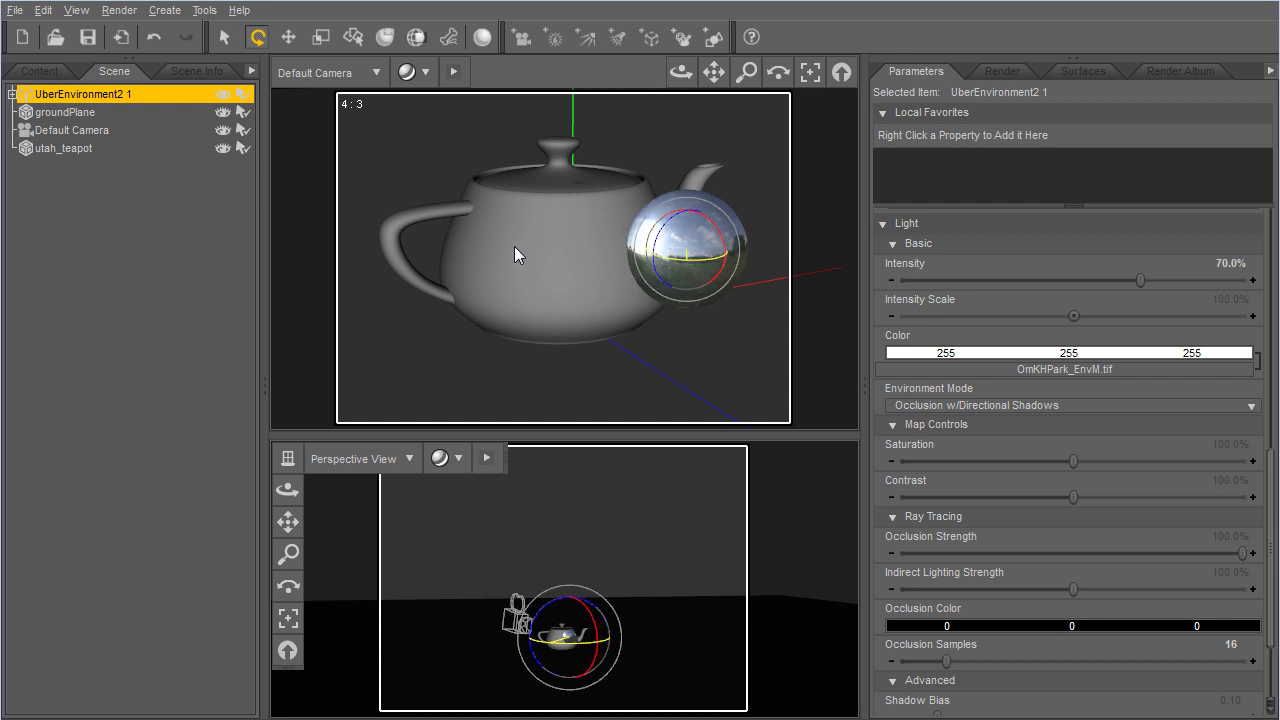
Render the relit teapot with the last RenderThrottle setting and once more with RenderThrottle Med
{"action": "key", "text": "ctrl+r"}
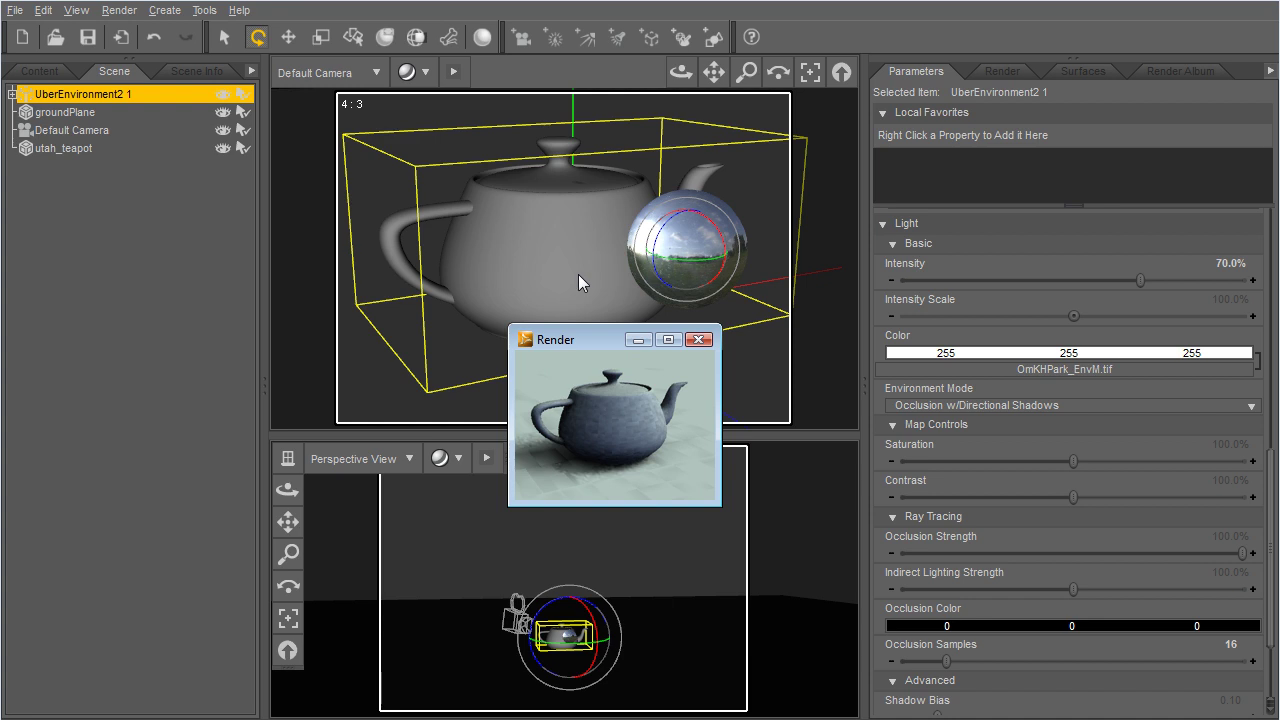
{"action": "left_click", "coordinate": [122, 12]}
{"action": "left_click", "coordinate": [170, 156]}
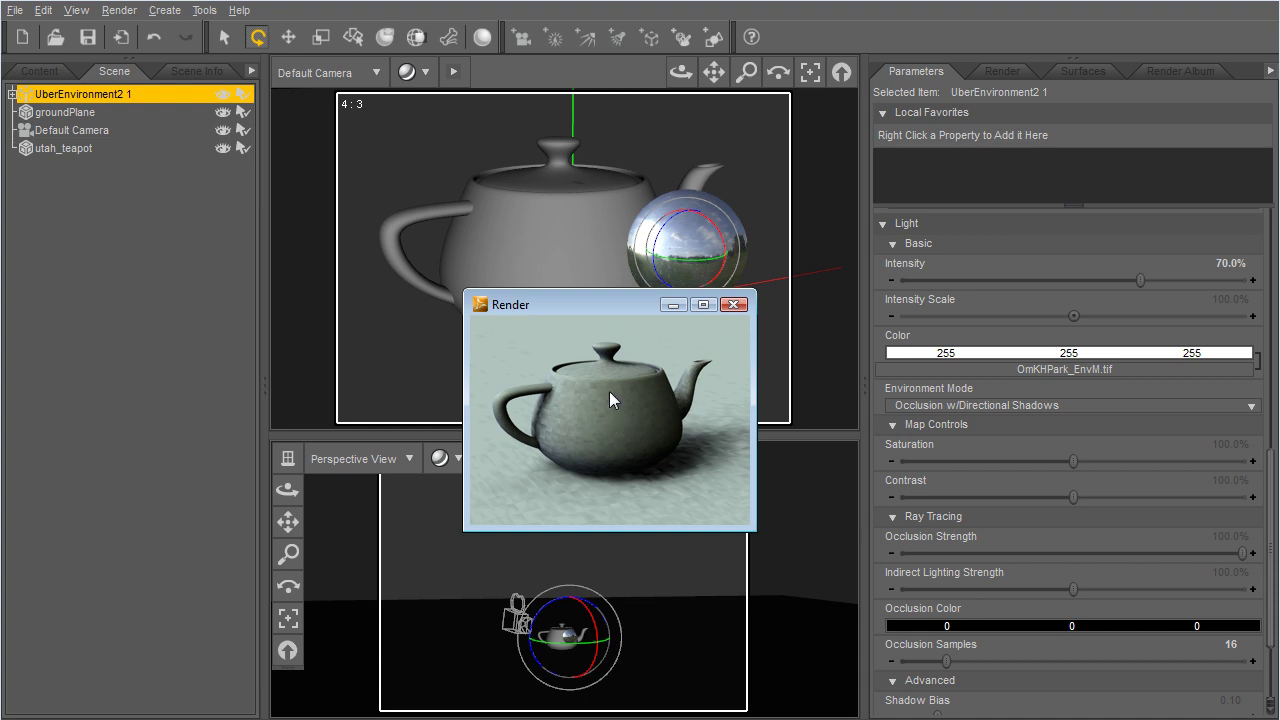
Close the test render and show the UberEnvironment2 Set Quality presets alongside the light's ray tracing and advanced settings
{"action": "left_click", "coordinate": [733, 306]}
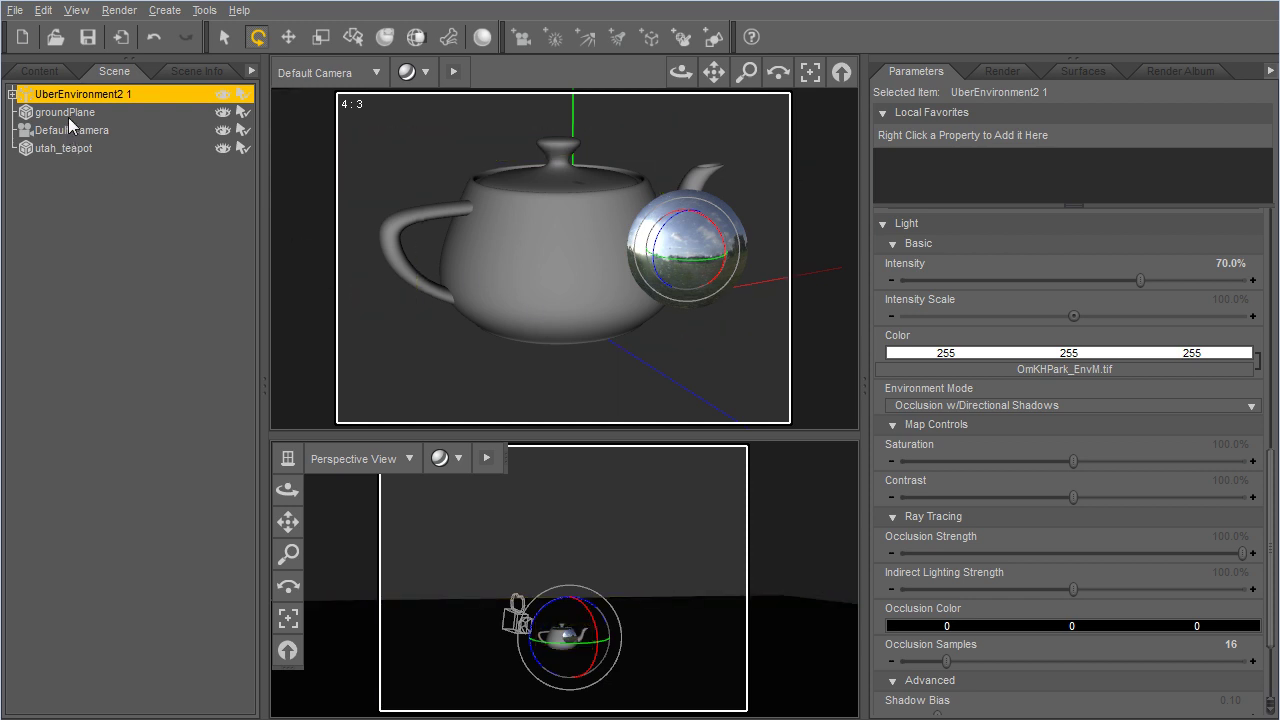
{"action": "left_click", "coordinate": [58, 73]}
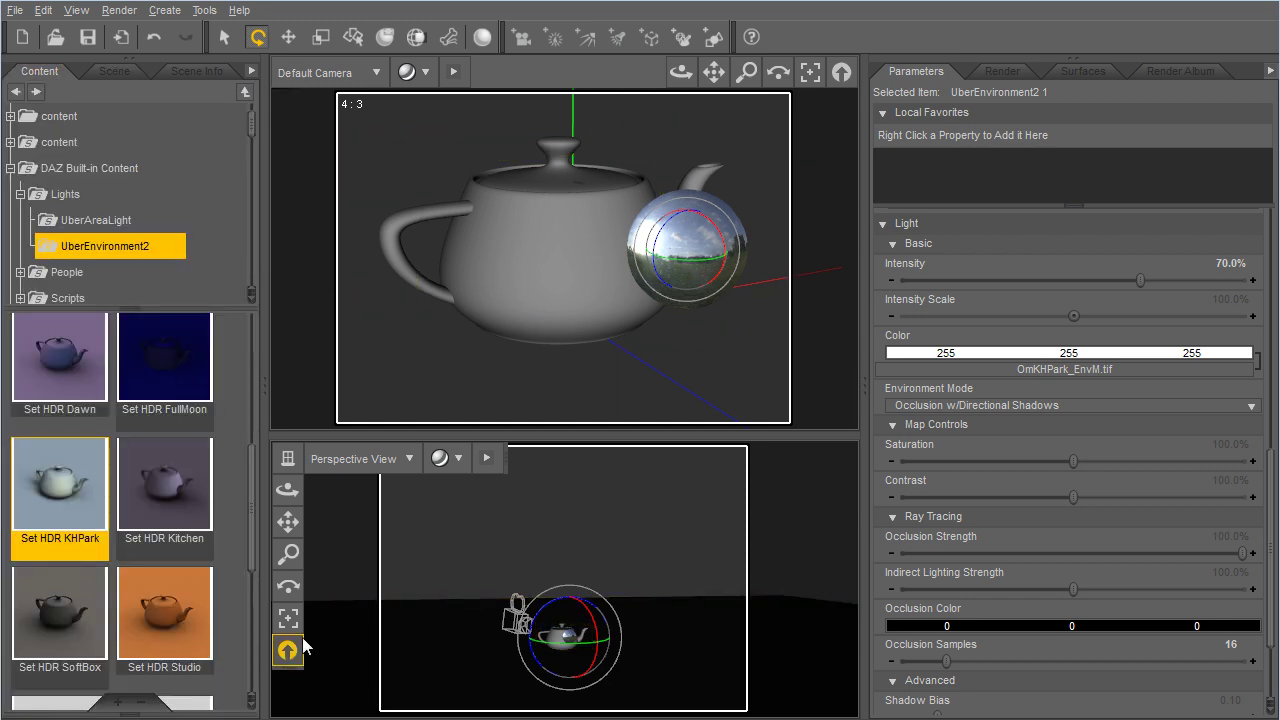
{"action": "left_click_drag", "start_coordinate": [251, 481], "coordinate": [260, 602]}
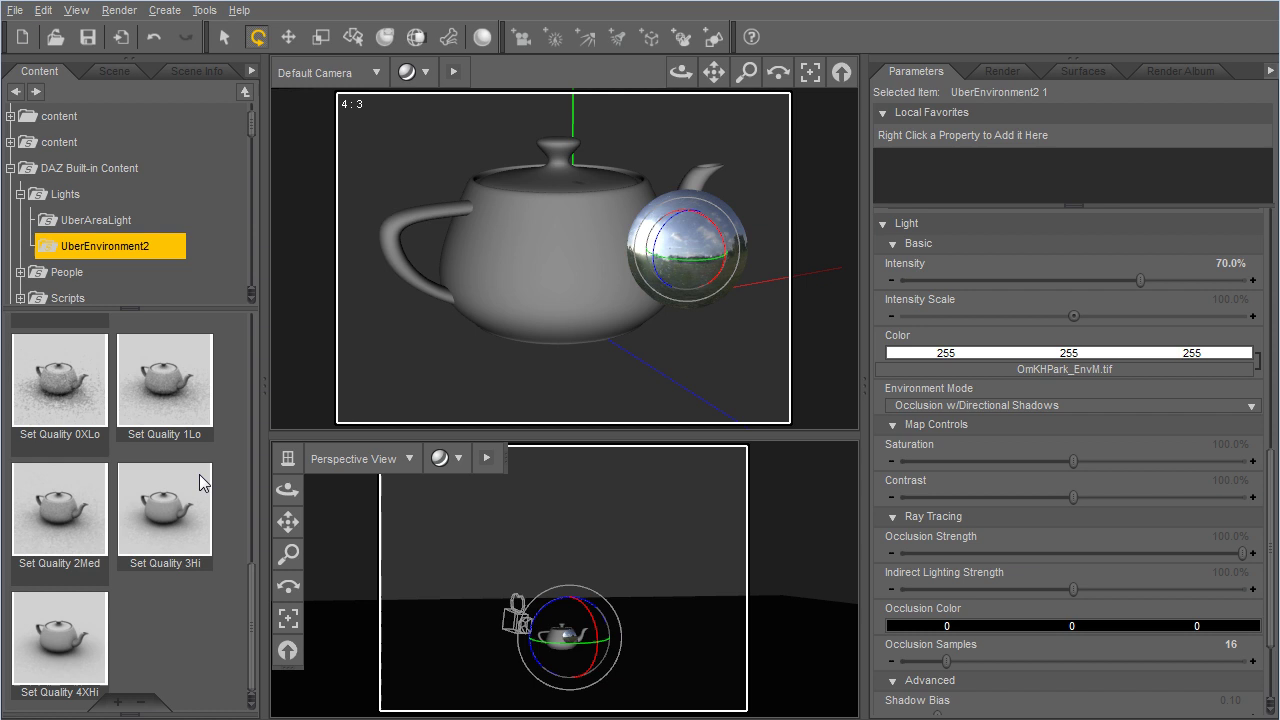
{"action": "left_click", "coordinate": [114, 72]}
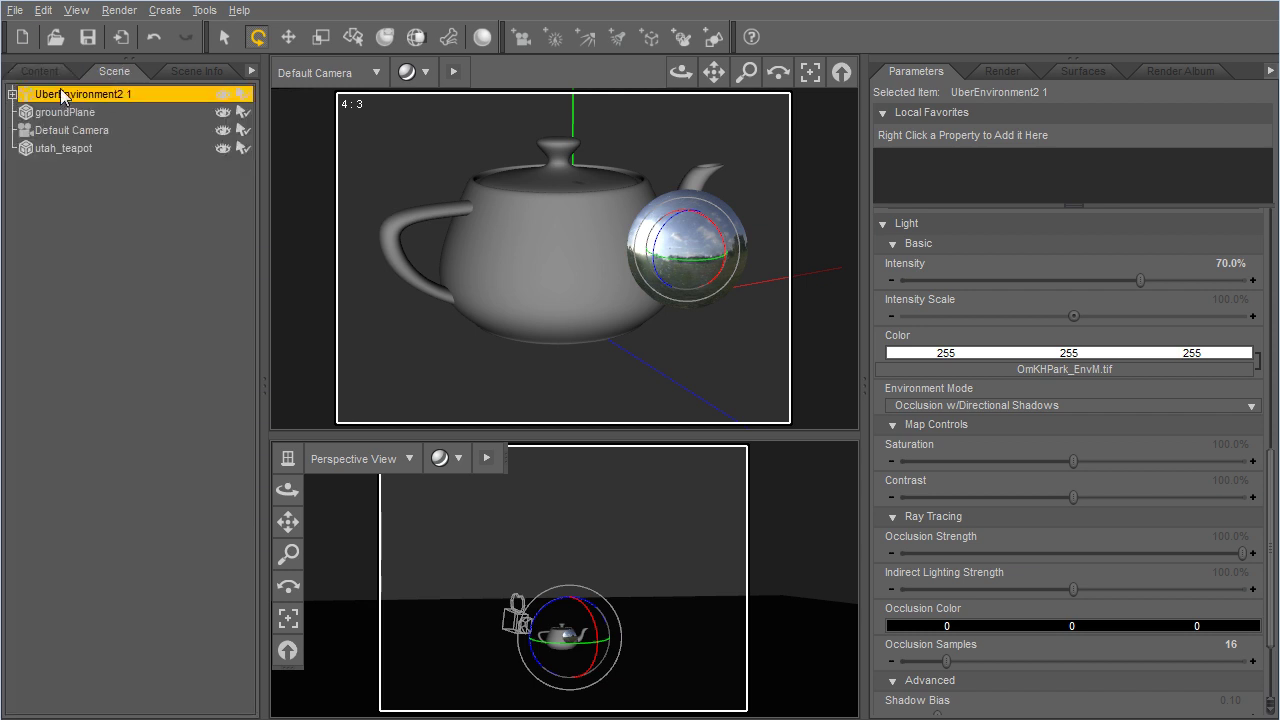
{"action": "left_click", "coordinate": [48, 74]}
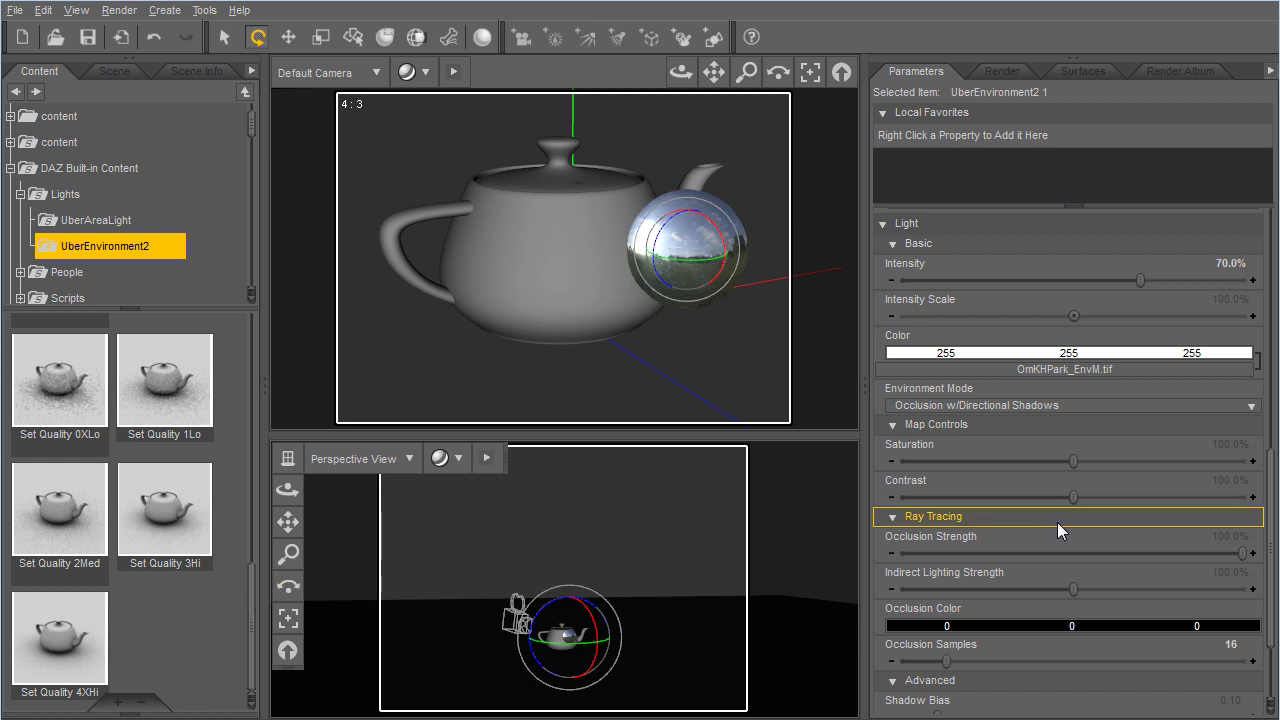
{"action": "scroll", "coordinate": [1274, 545], "scroll_direction": "down", "scroll_amount": 2}
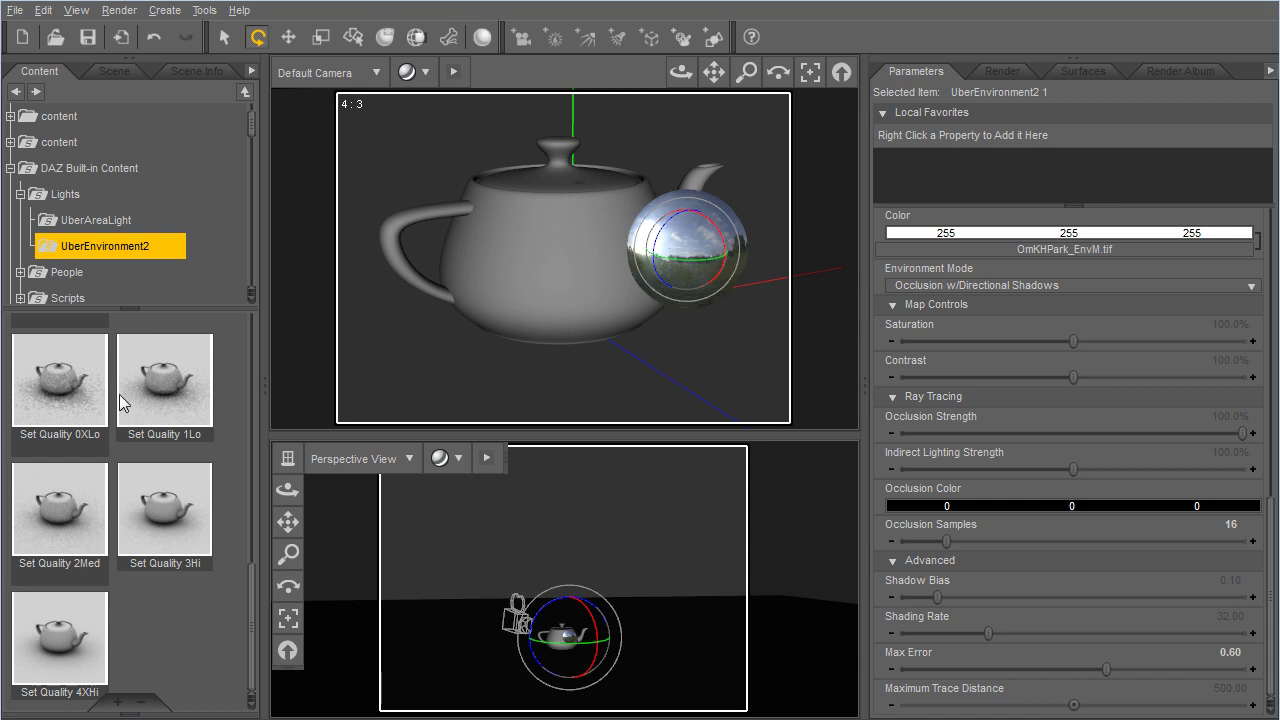
Apply the UberEnvironment2 quality presets 0XLo, 1Lo, 2Med, 3Hi and 4XHi in turn to compare their sampling settings
{"action": "double_click", "coordinate": [51, 395]}
{"action": "double_click", "coordinate": [148, 385]}
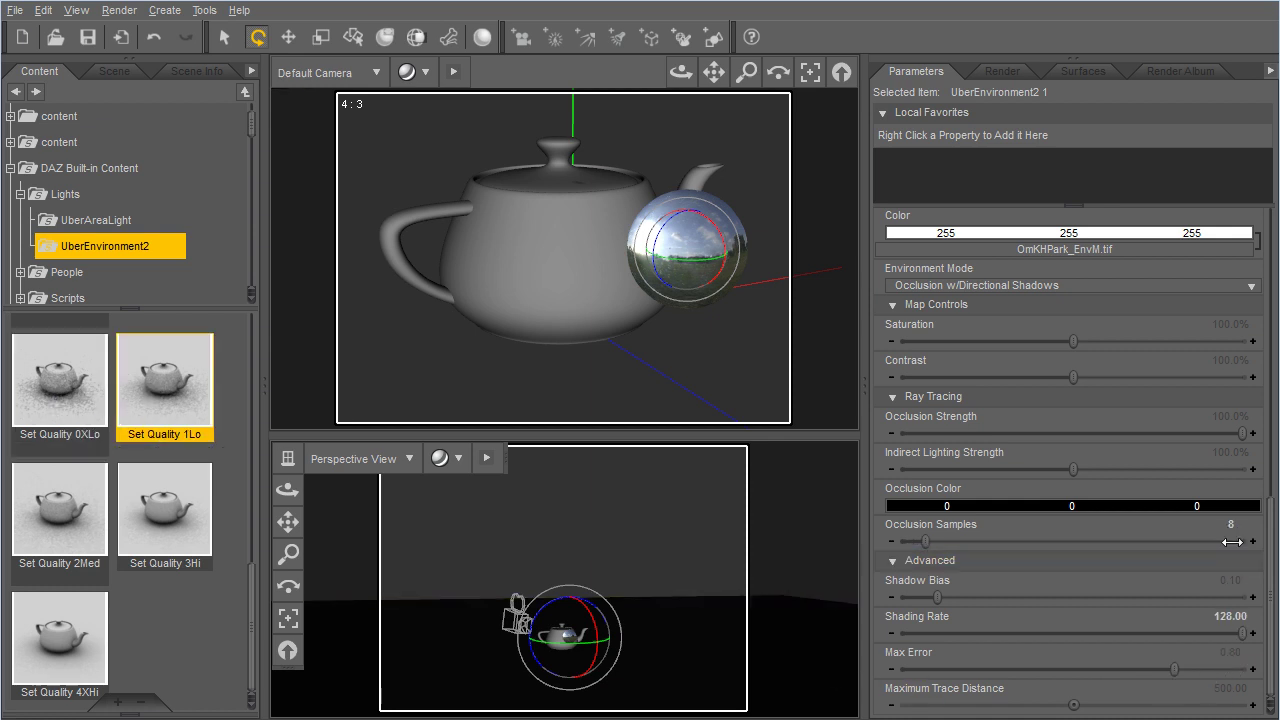
{"action": "left_click", "coordinate": [65, 520]}
{"action": "double_click", "coordinate": [167, 512]}
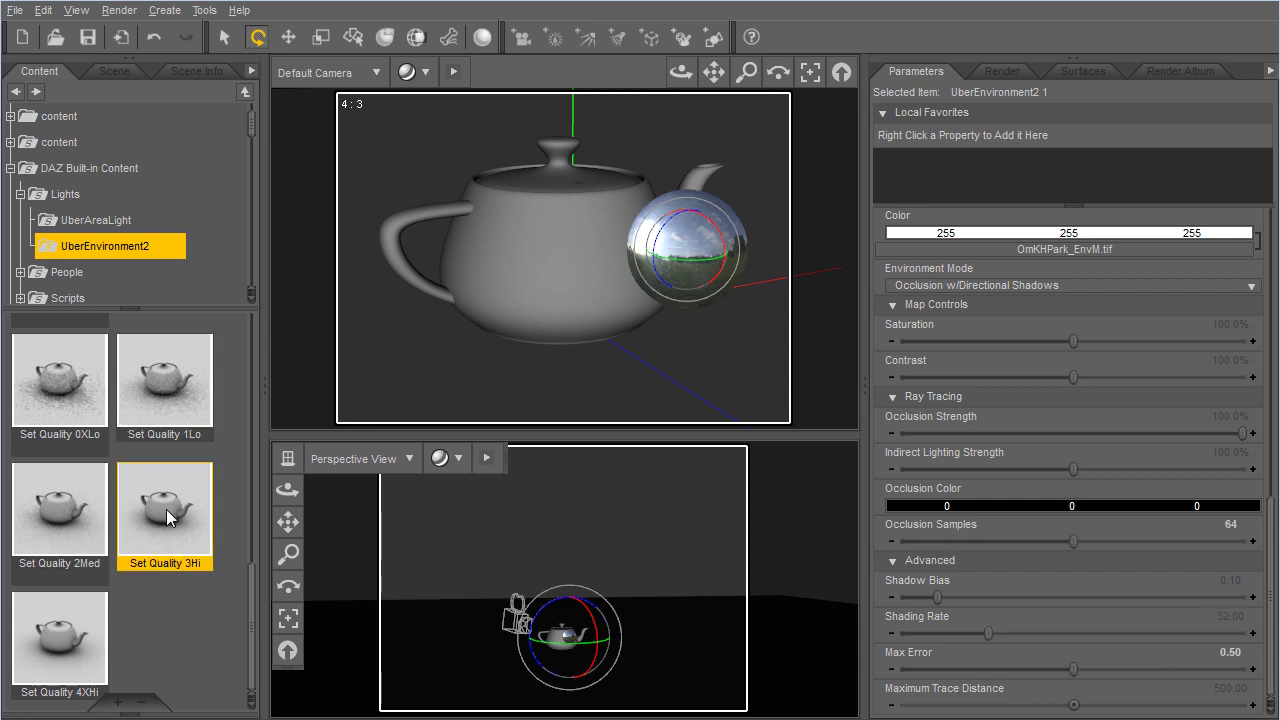
{"action": "double_click", "coordinate": [53, 655]}
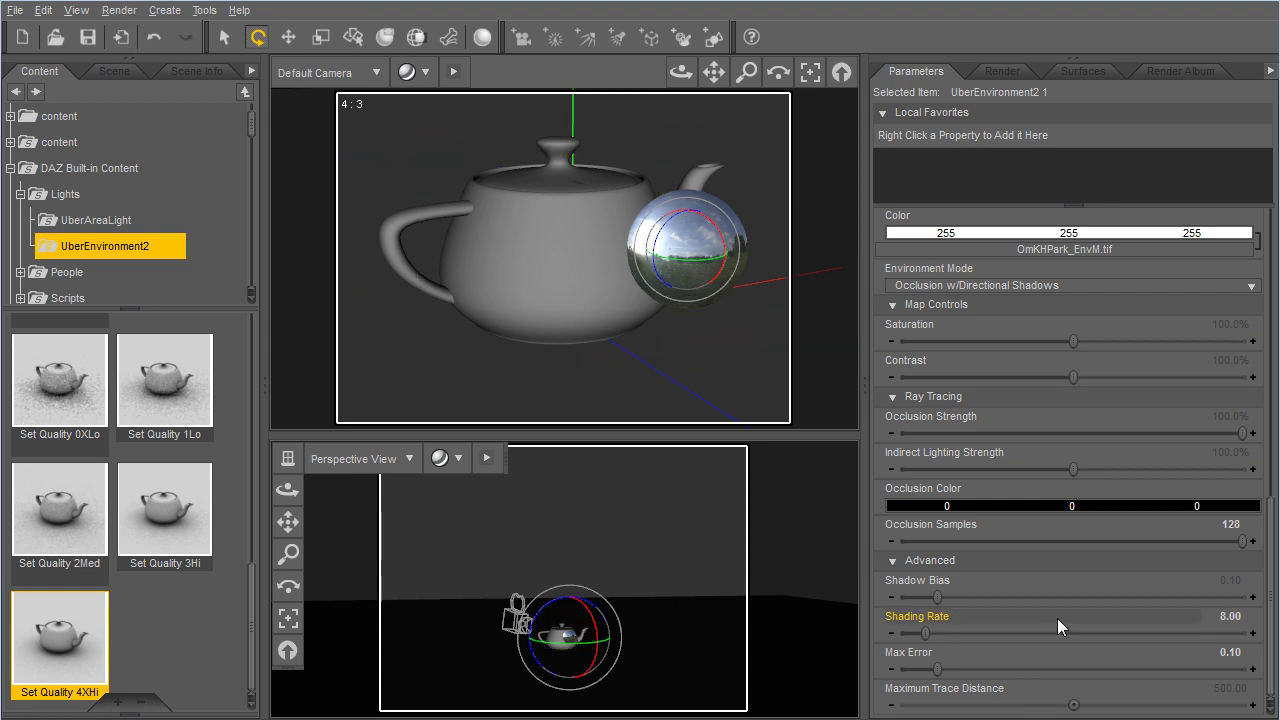
Examine the RenderThrottle options for the Med preset, including its UberEnvironment values, and leave the dialog without rendering
{"action": "left_click", "coordinate": [119, 10]}
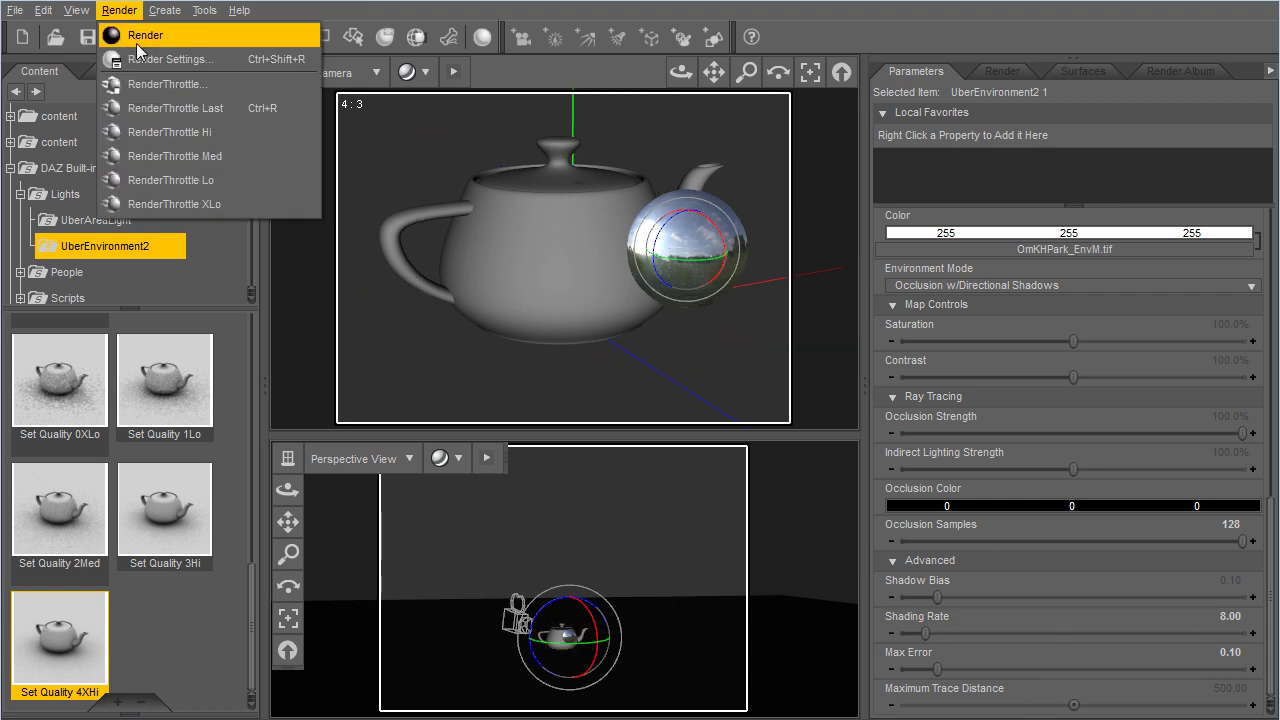
{"action": "left_click", "coordinate": [165, 88]}
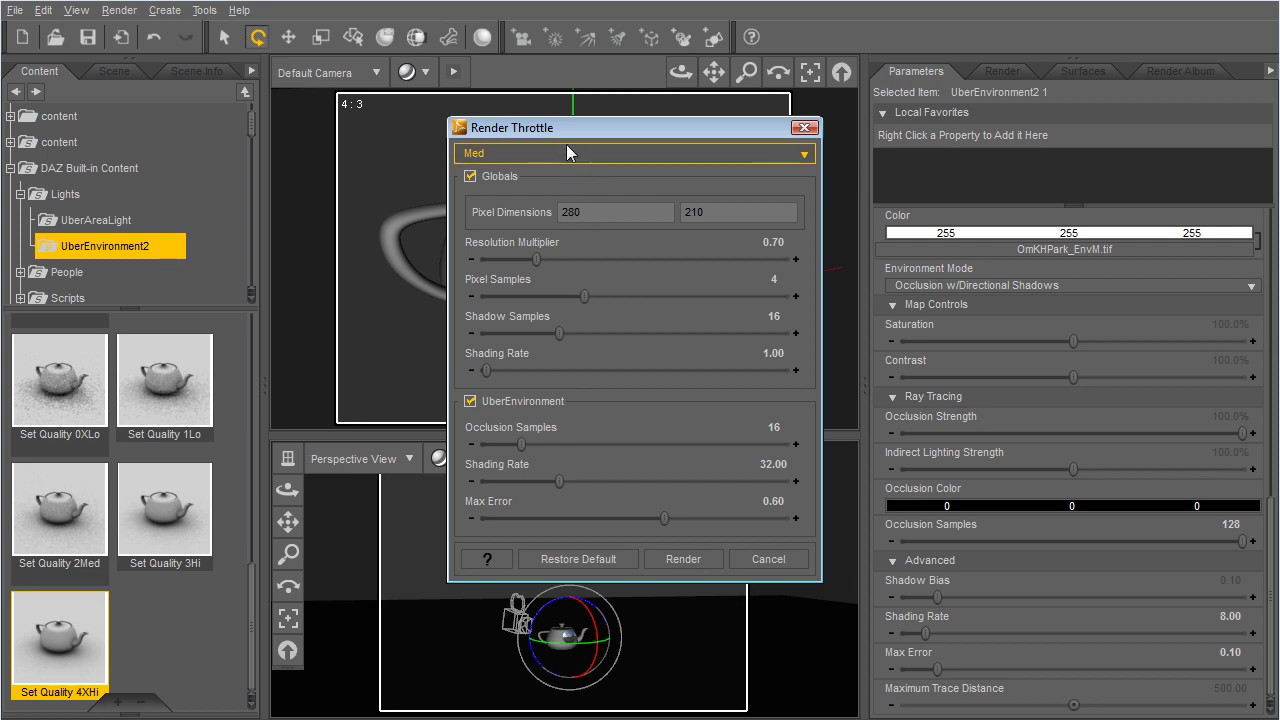
{"action": "left_click", "coordinate": [770, 559]}
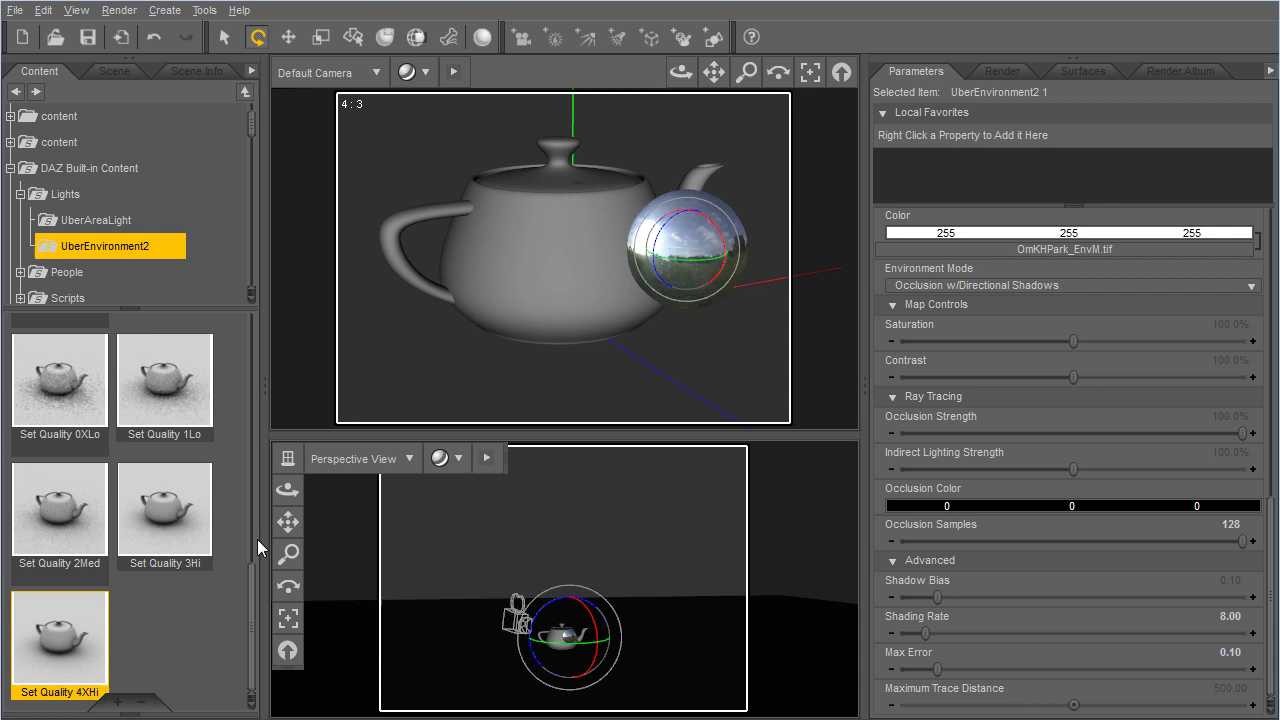
Rotate and tilt the environment sphere to a new orientation, and test render the teapot with the last RenderThrottle setting
{"action": "left_click_drag", "start_coordinate": [252, 573], "coordinate": [229, 297]}
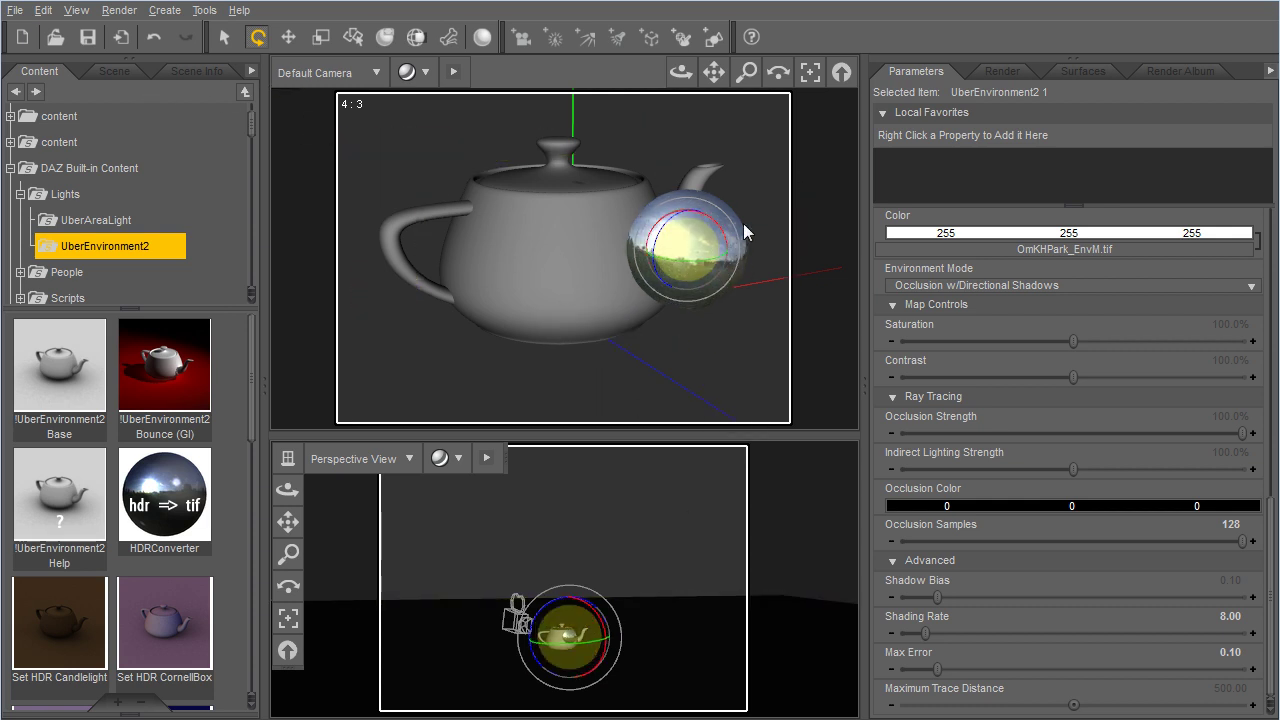
{"action": "key", "text": "ctrl+r"}
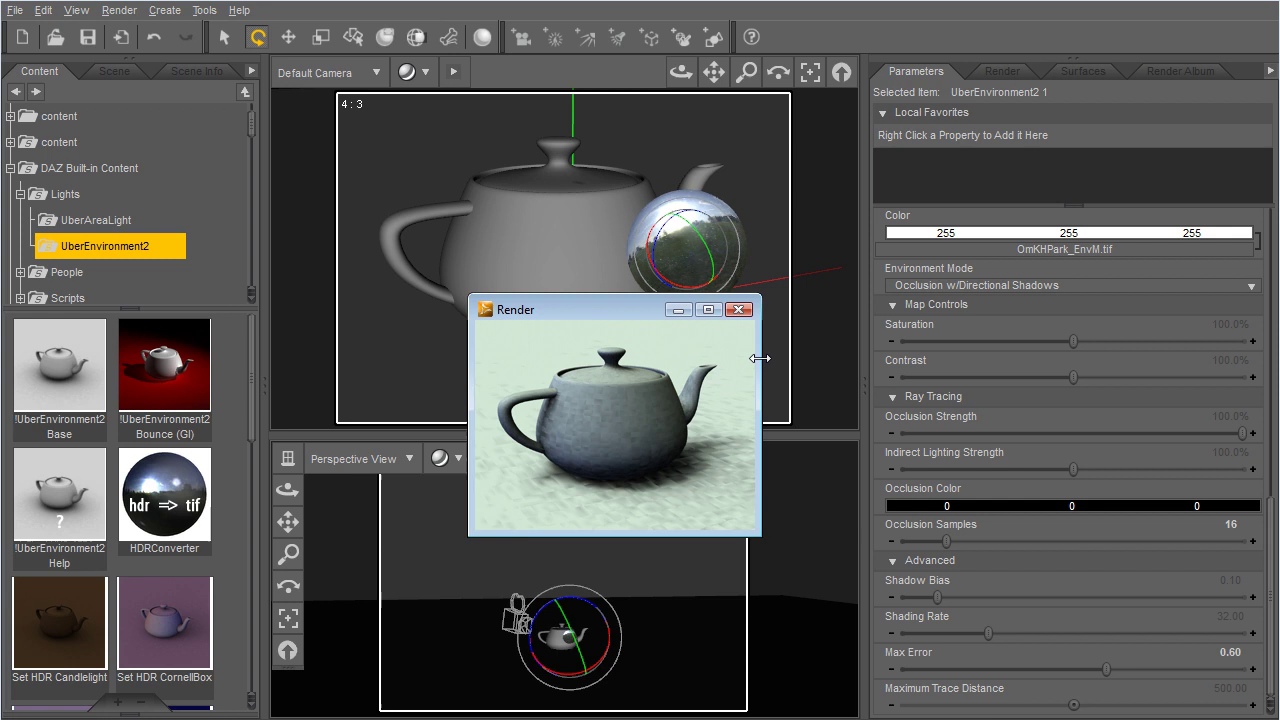
{"action": "left_click", "coordinate": [738, 310]}
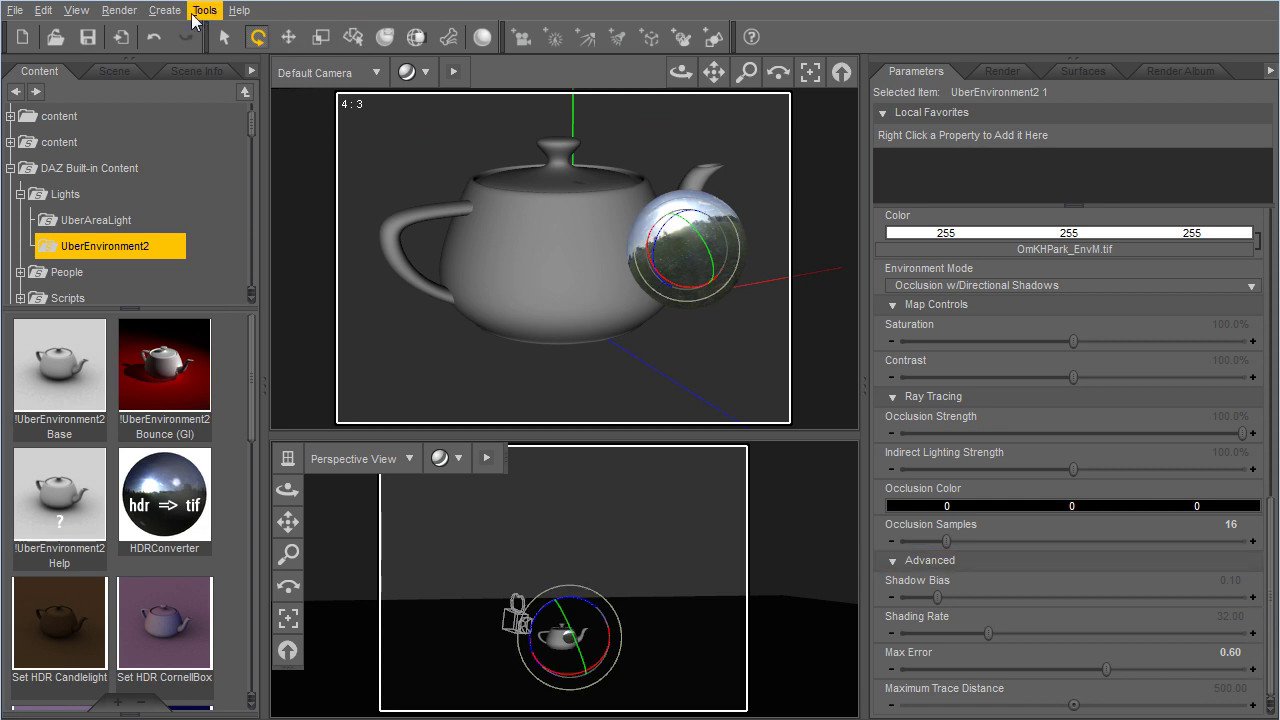
Render the teapot with RenderThrottle Hi, repositioning the progress dialog and bringing the render window back to the front
{"action": "left_click", "coordinate": [135, 18]}
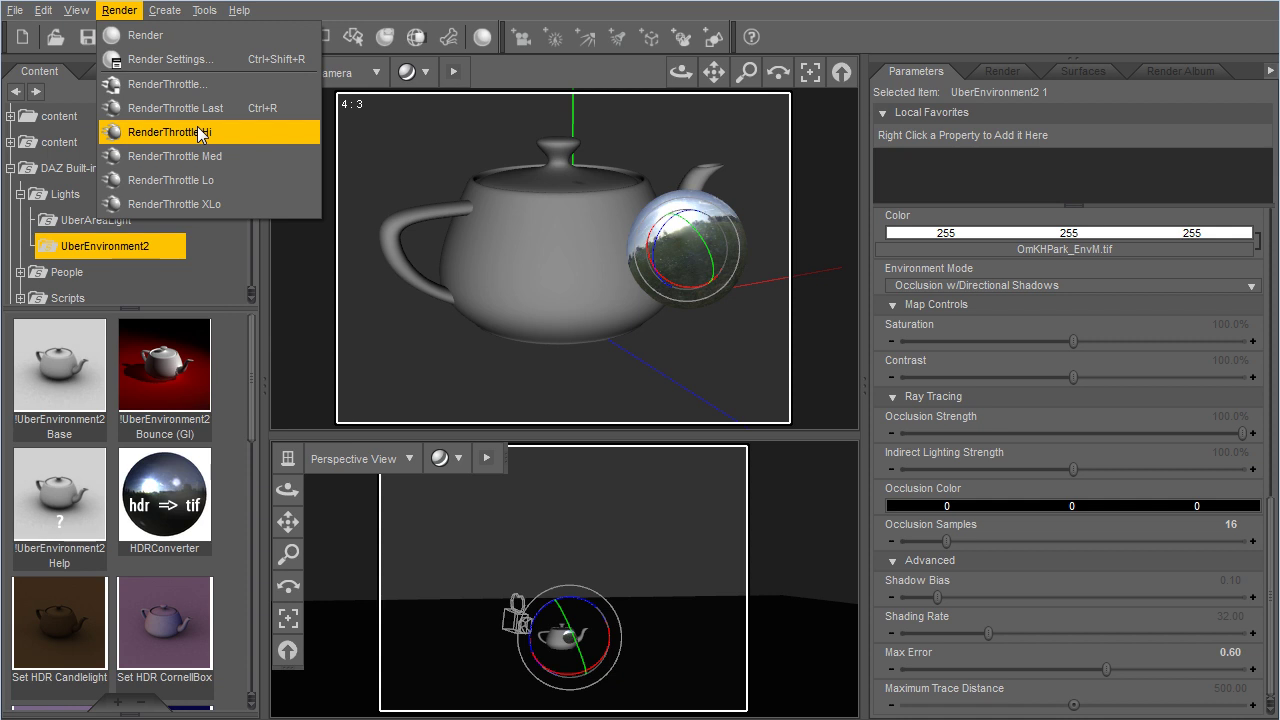
{"action": "left_click", "coordinate": [201, 132]}
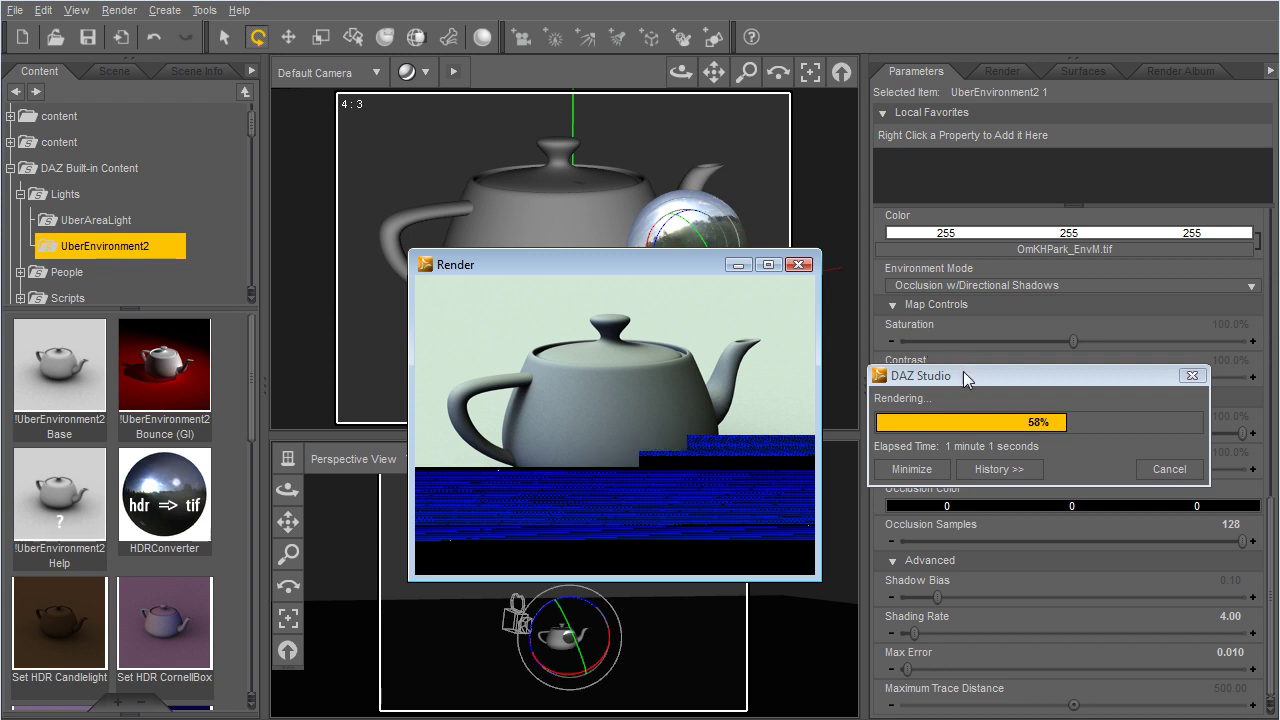
{"action": "left_click_drag", "start_coordinate": [963, 371], "coordinate": [945, 439]}
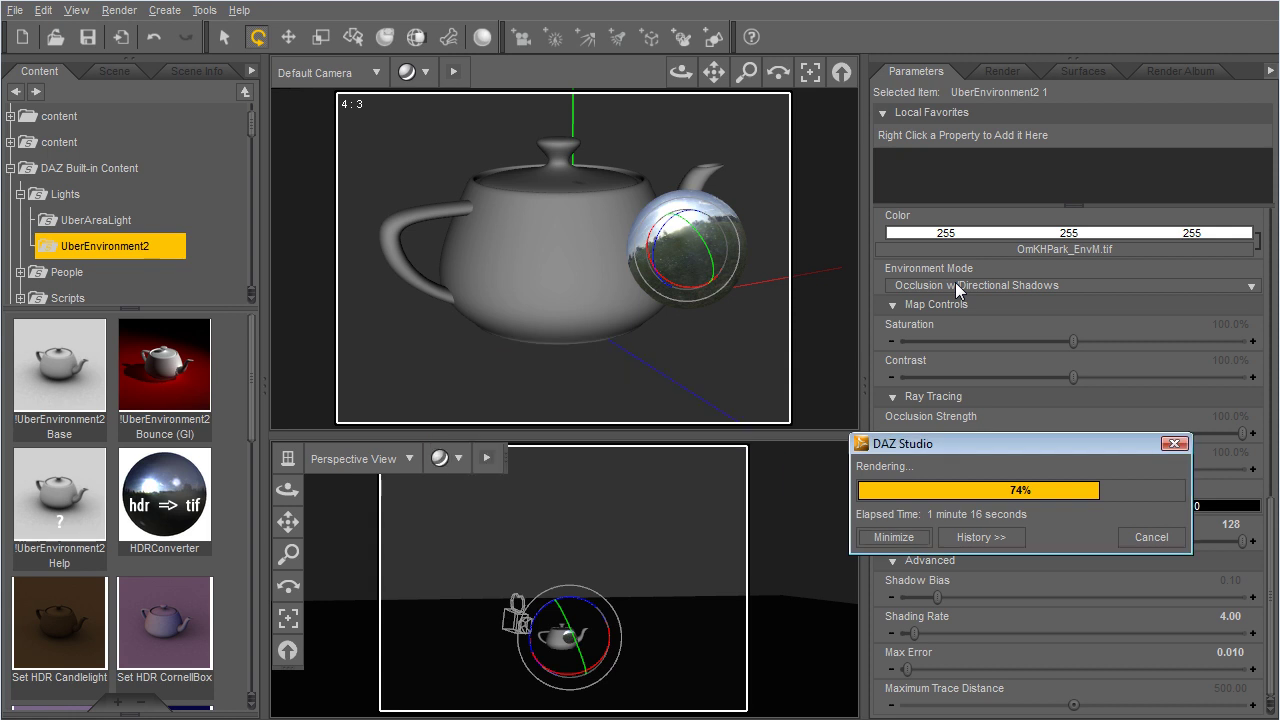
{"action": "key", "text": "alt+Tab"}
{"action": "key", "text": "alt+Tab"}
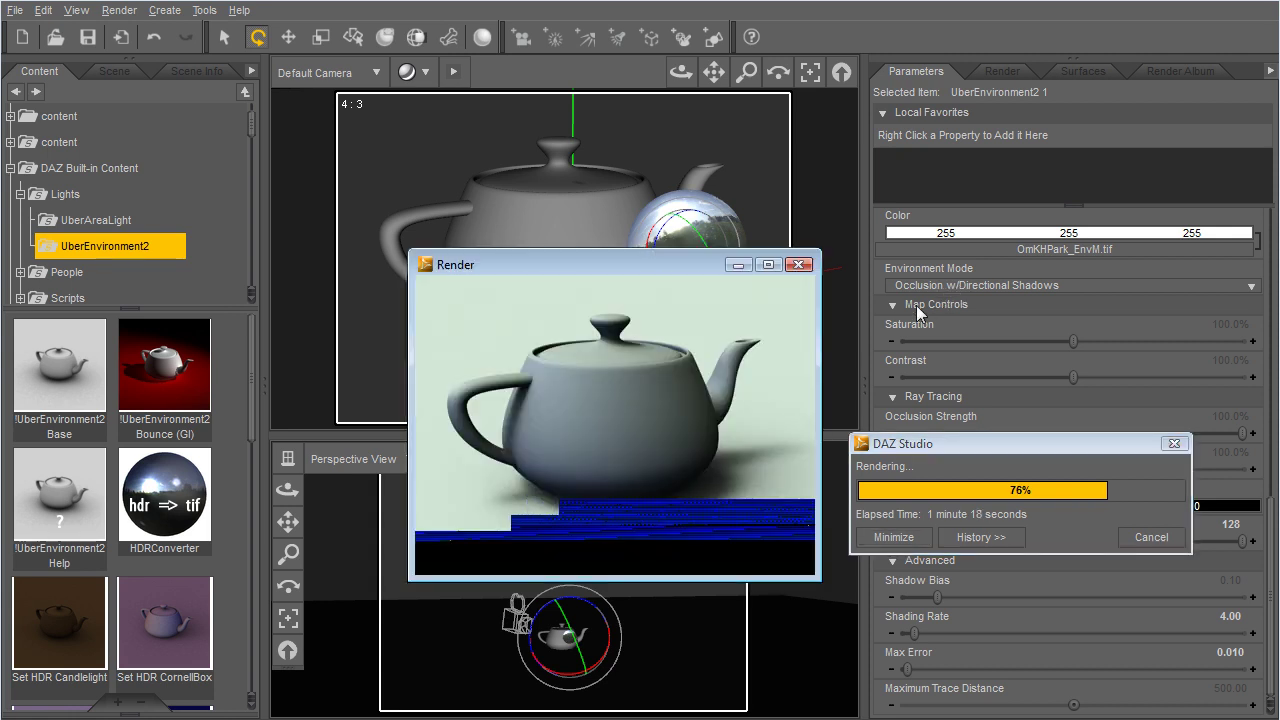